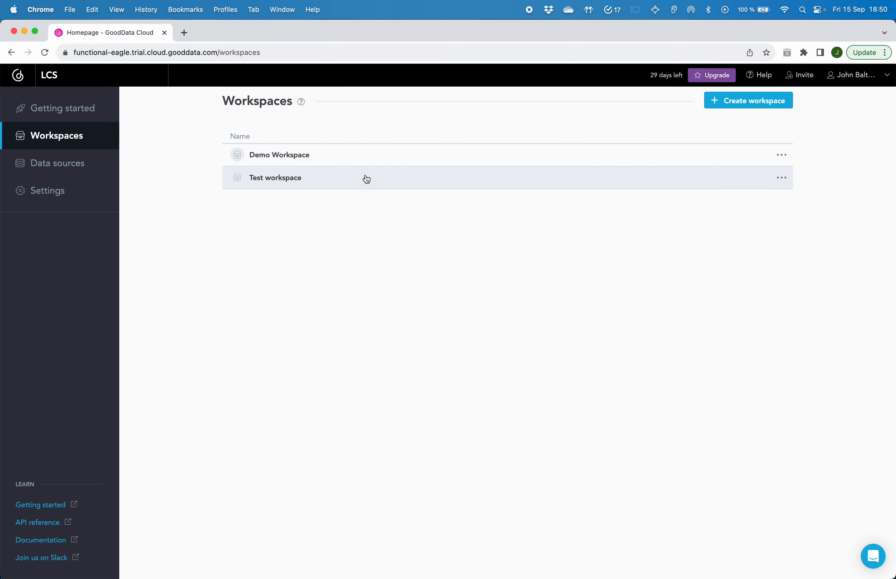
Create a new workspace named "Test workspace 2".
left_click(727, 98)
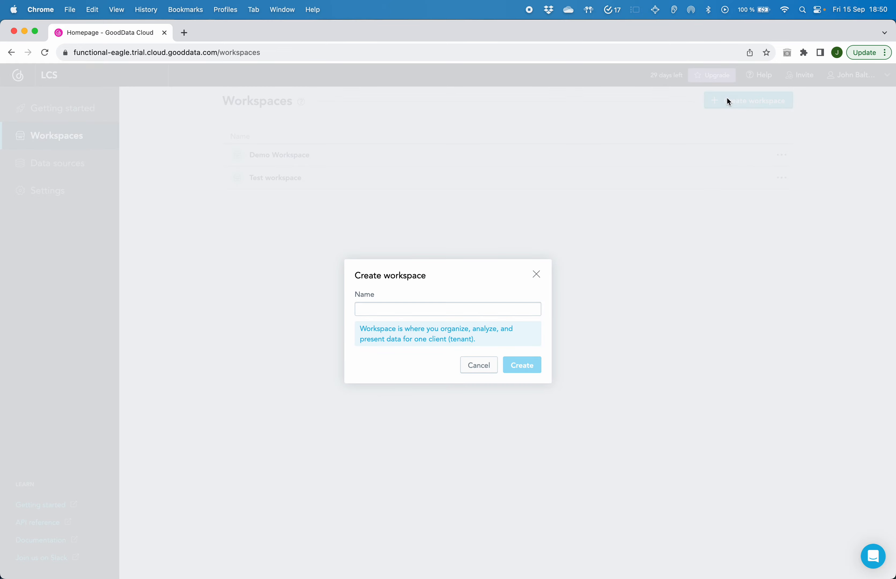
type("Test workspace 2")
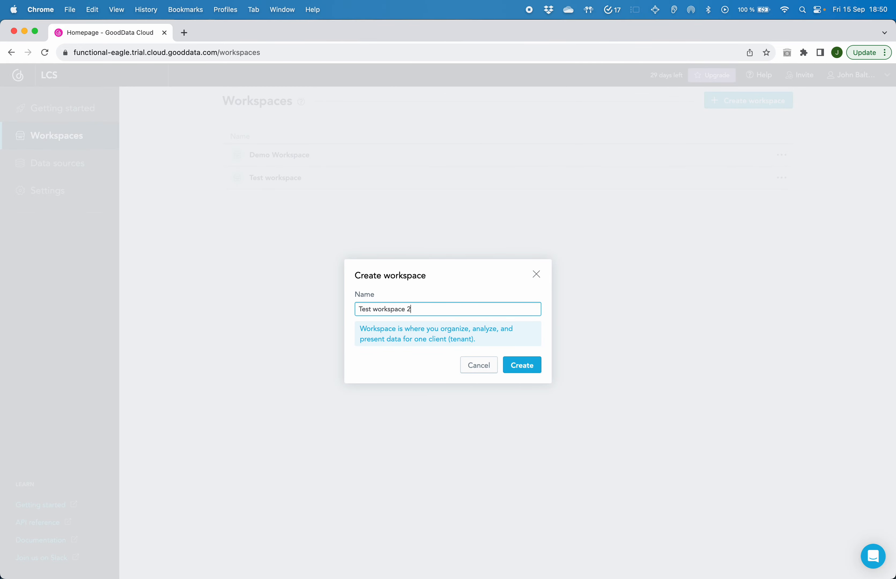
key("Return")
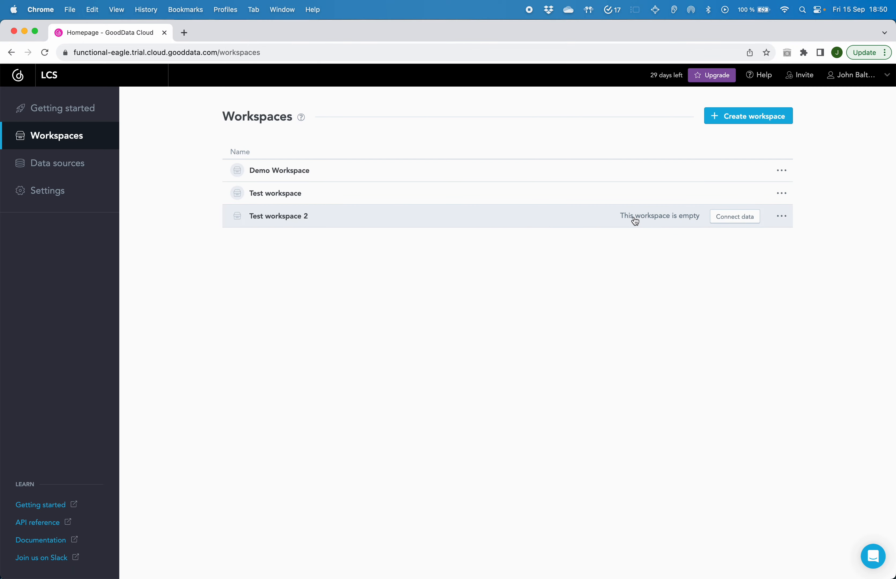
Connect data to Test workspace 2 by adding all tables of the data source schema to the logical data model, and save the model.
left_click(733, 218)
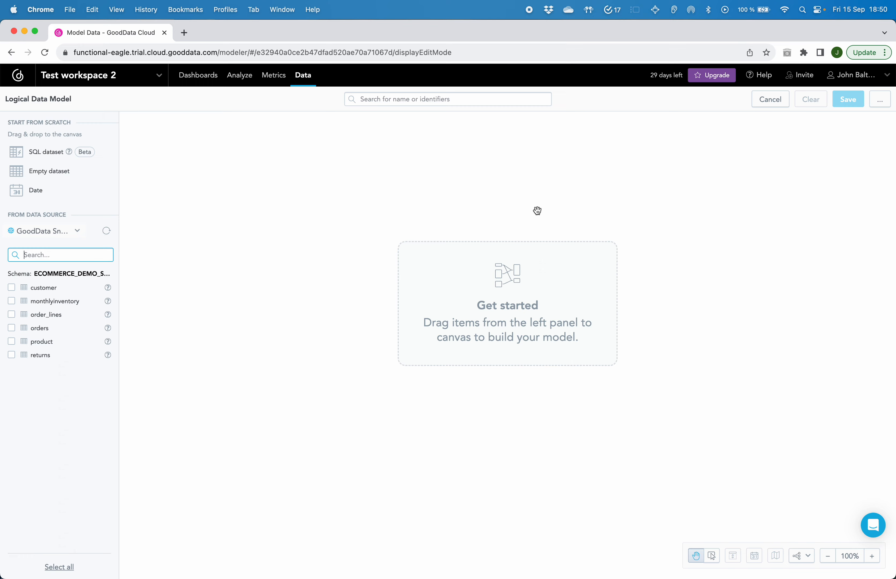
left_click(59, 567)
left_click(69, 549)
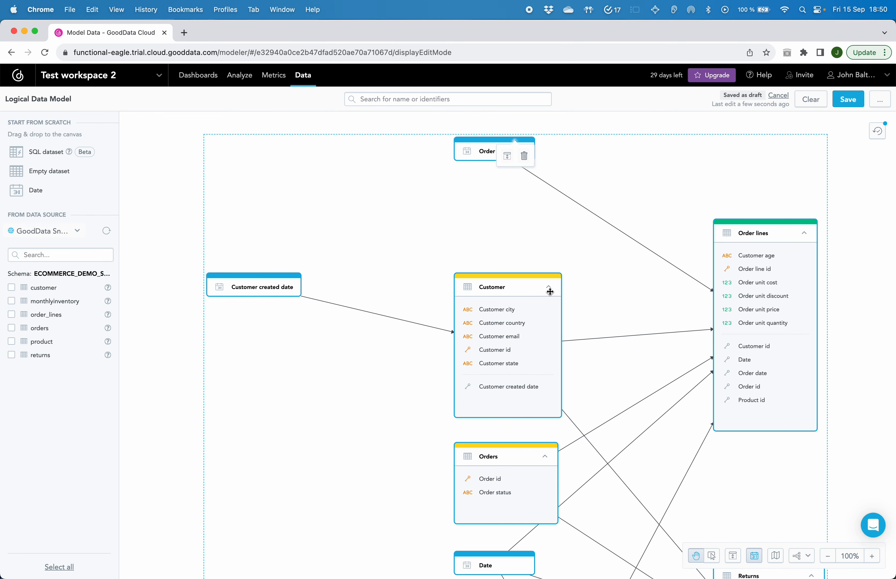
scroll(573, 339, "down", 5)
scroll(573, 339, "right", 2)
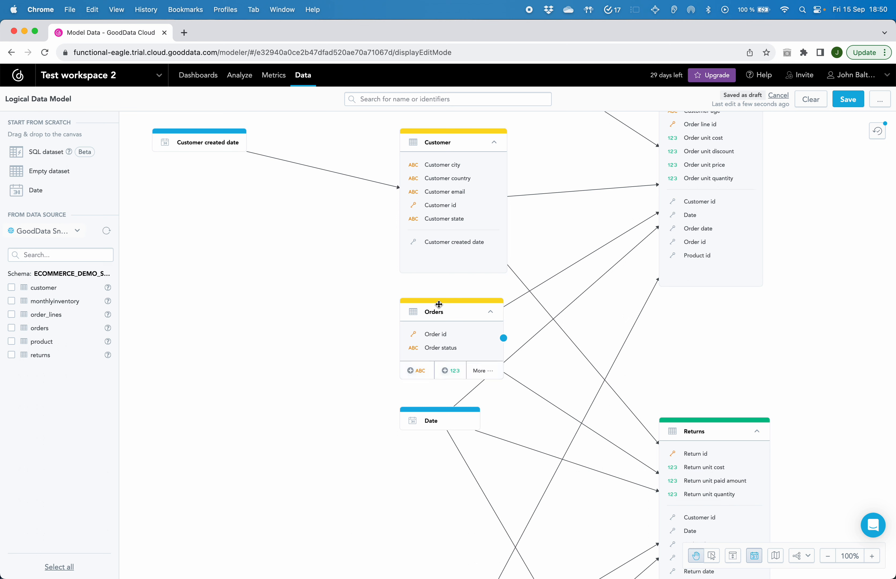
left_click(847, 99)
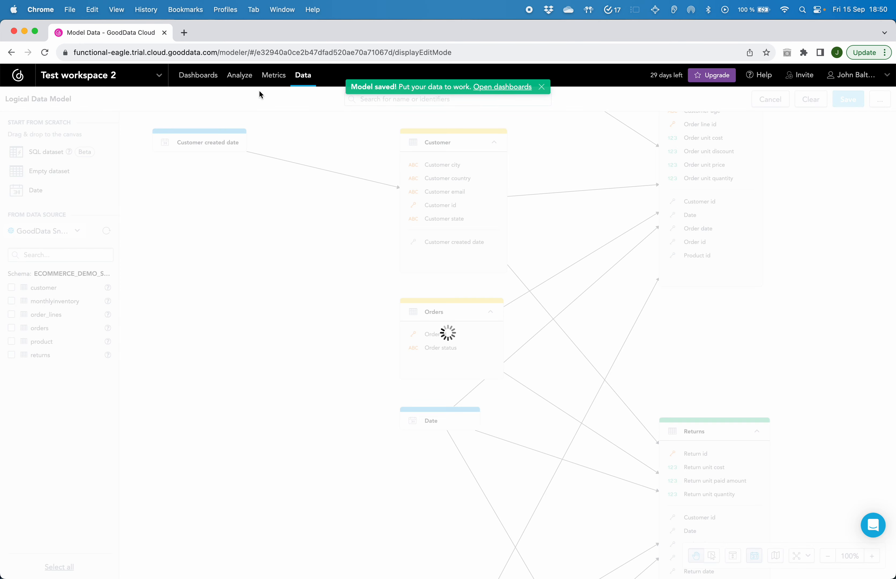
Create a new dashboard in the workspace and title it "Main".
left_click(192, 79)
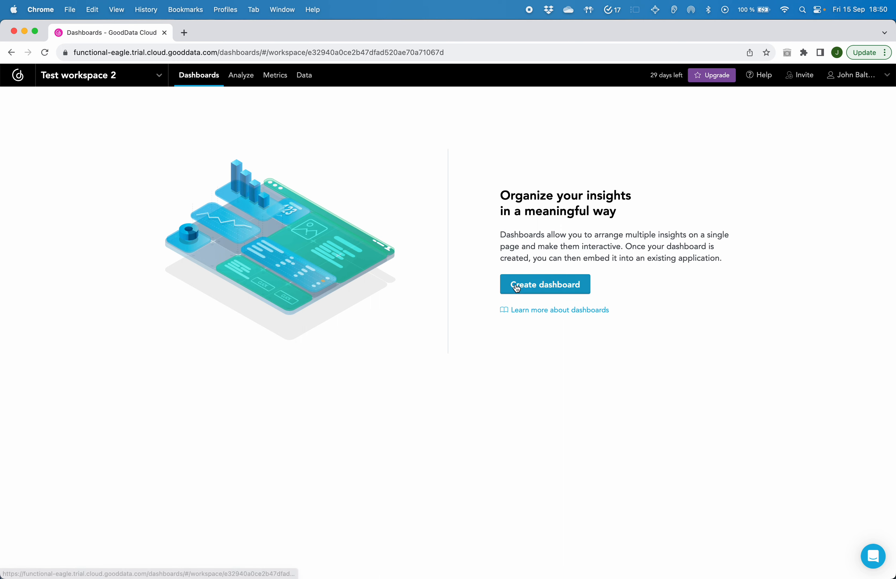
left_click(532, 287)
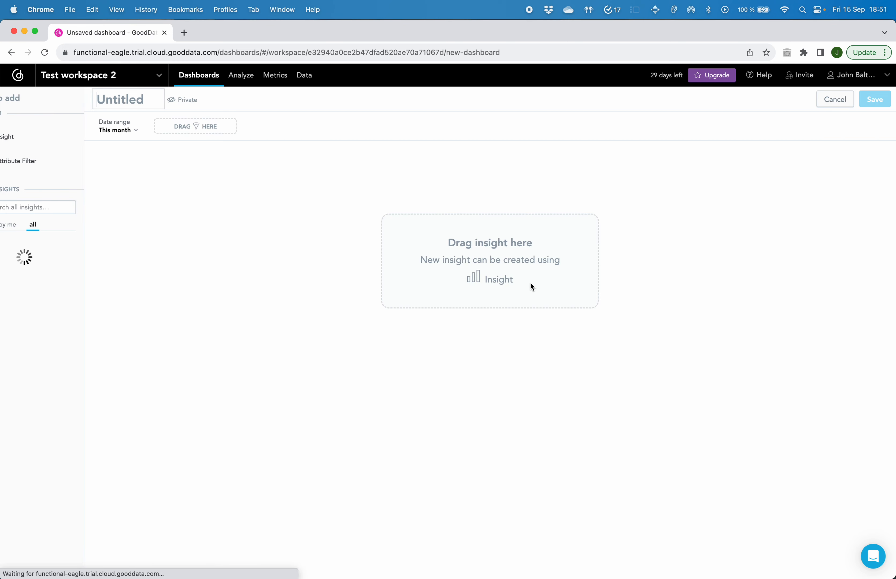
left_click(164, 100)
type("Main")
left_click(133, 174)
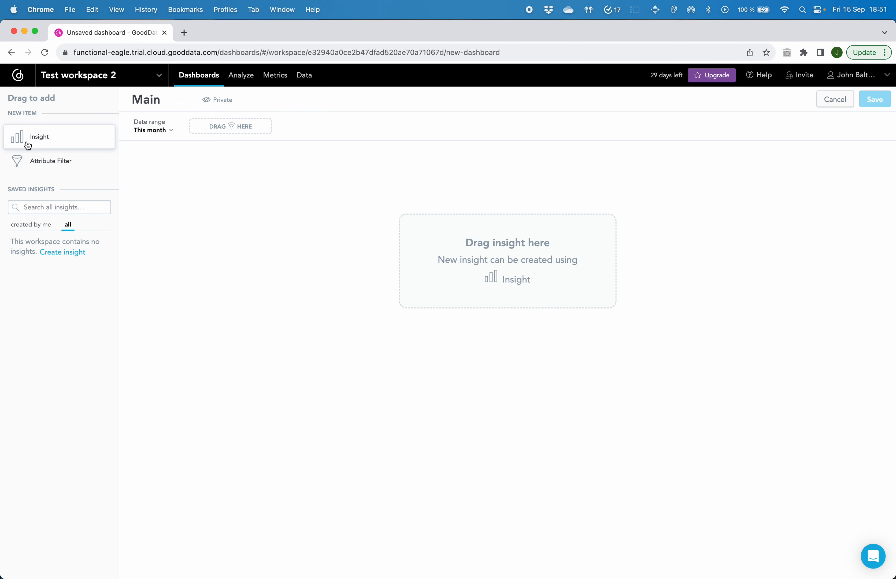
Add a new insight to the dashboard and list Product brand as the table rows.
left_click_drag(28, 146, 241, 229)
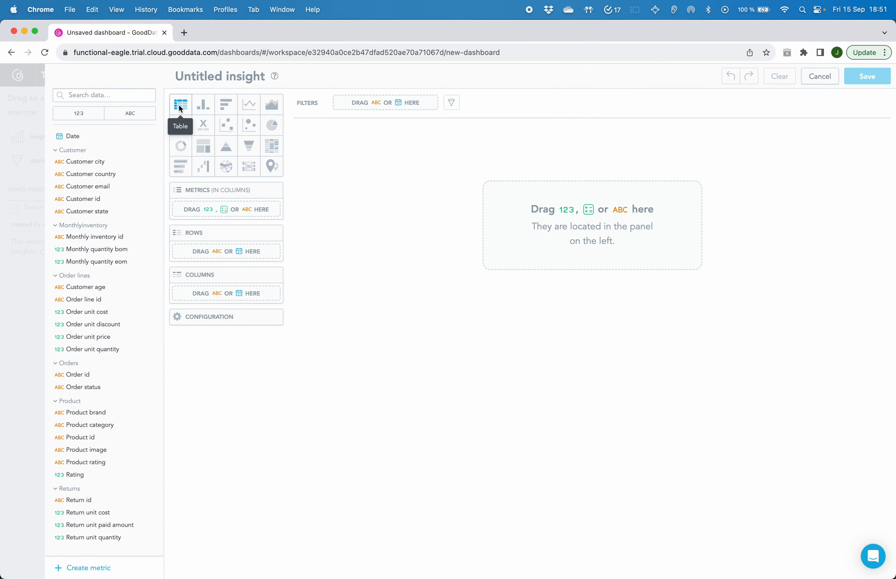
left_click(132, 112)
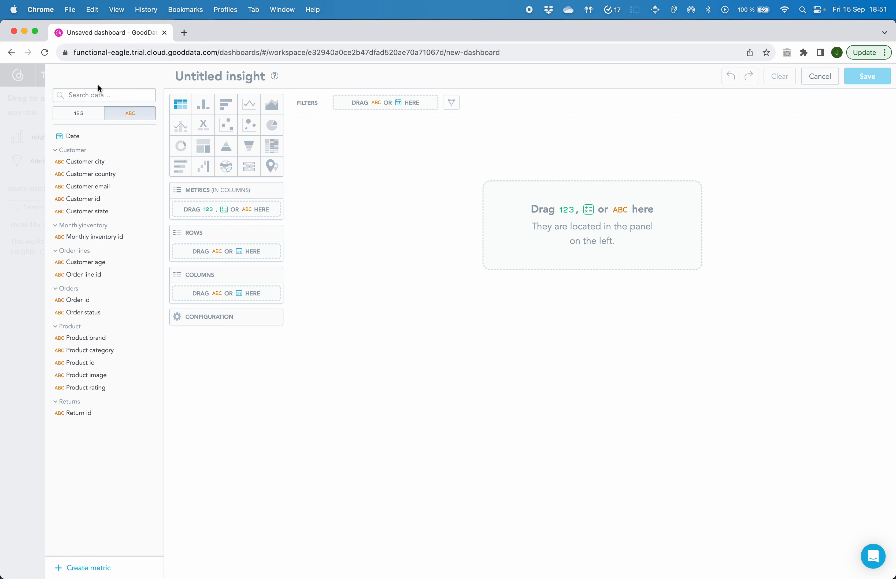
left_click_drag(75, 342, 523, 215)
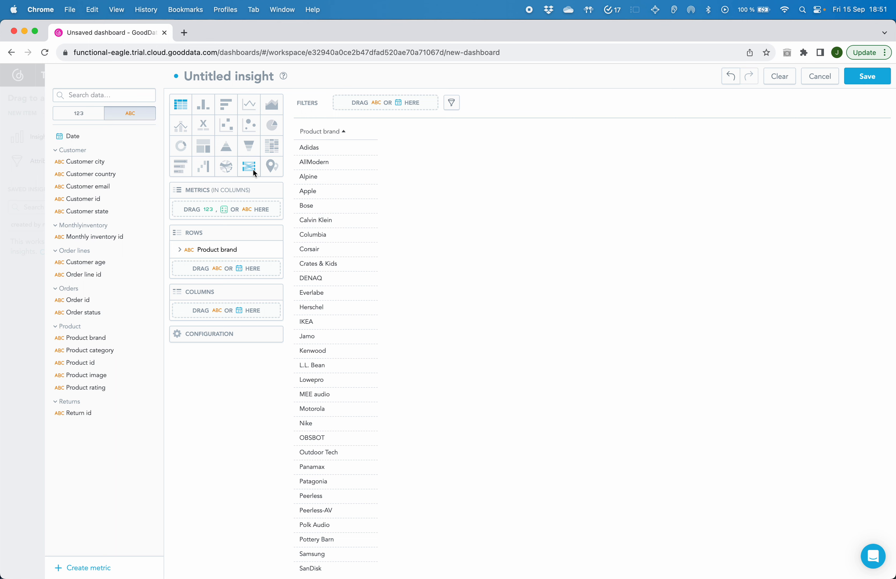
Add Order unit cost as the table's metric and sort the brands by its sum in descending order.
left_click(78, 114)
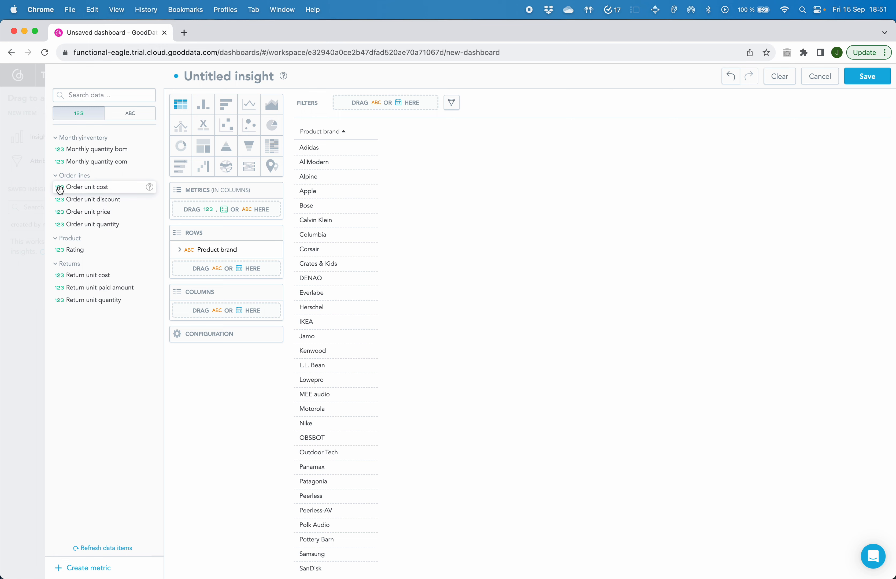
left_click_drag(61, 189, 225, 210)
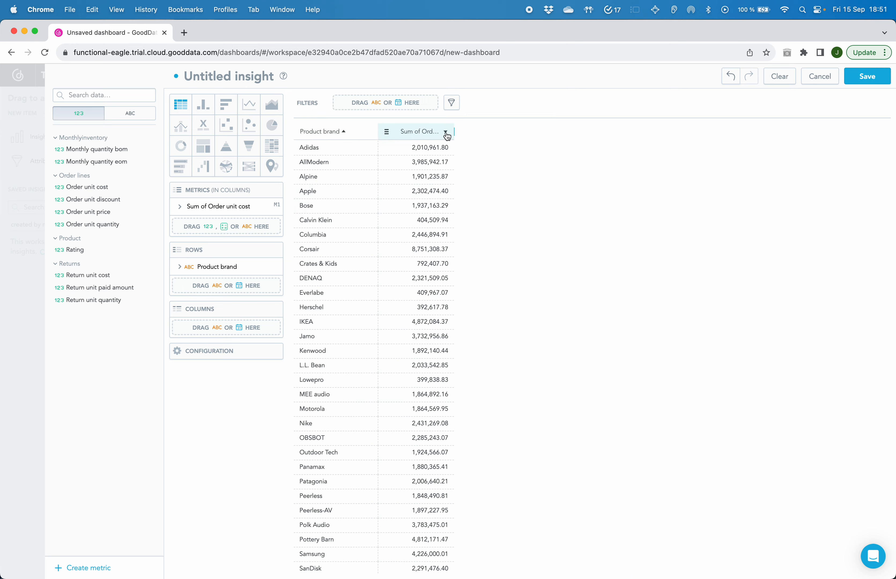
left_click(446, 132)
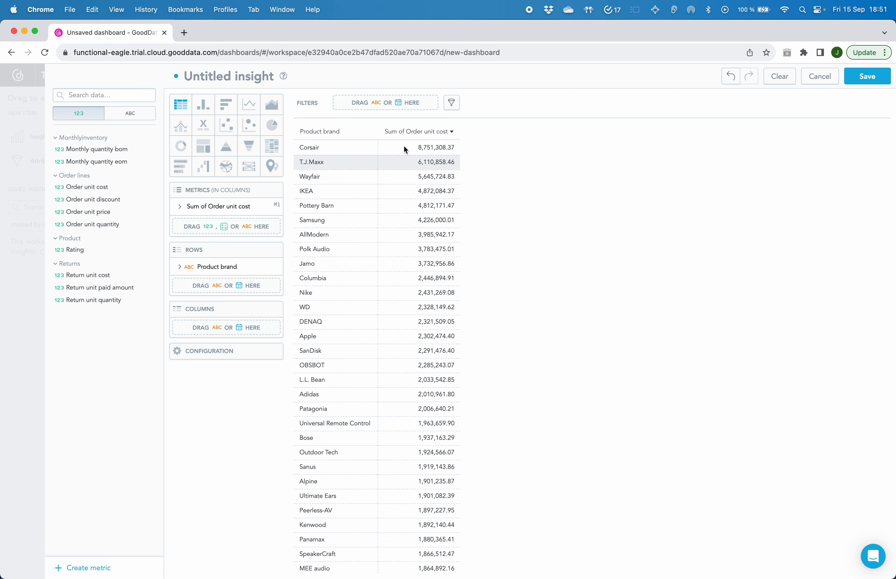
Title the insight "Order unit cost / Brand", save it, and narrow its dashboard widget to about half the width.
left_click(233, 80)
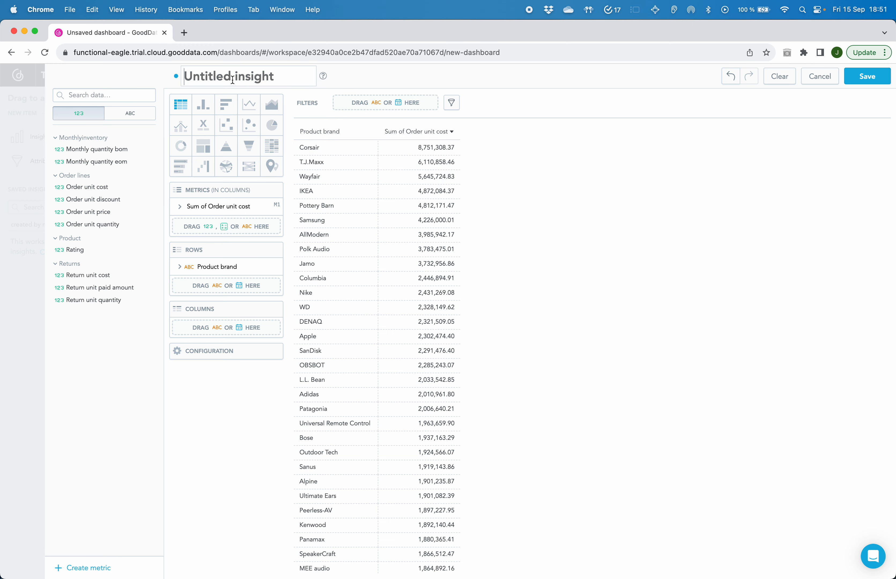
type("Or")
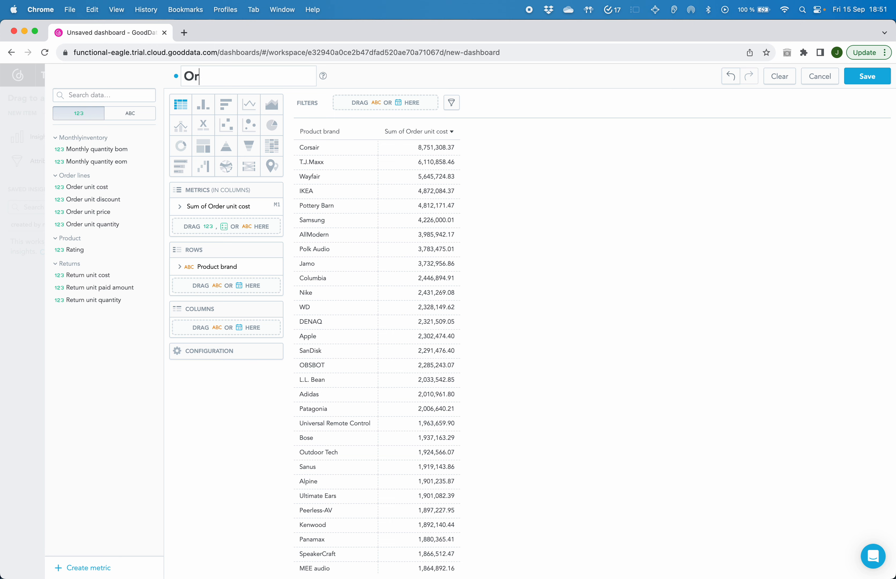
type("der unit coa")
type("t / Brand")
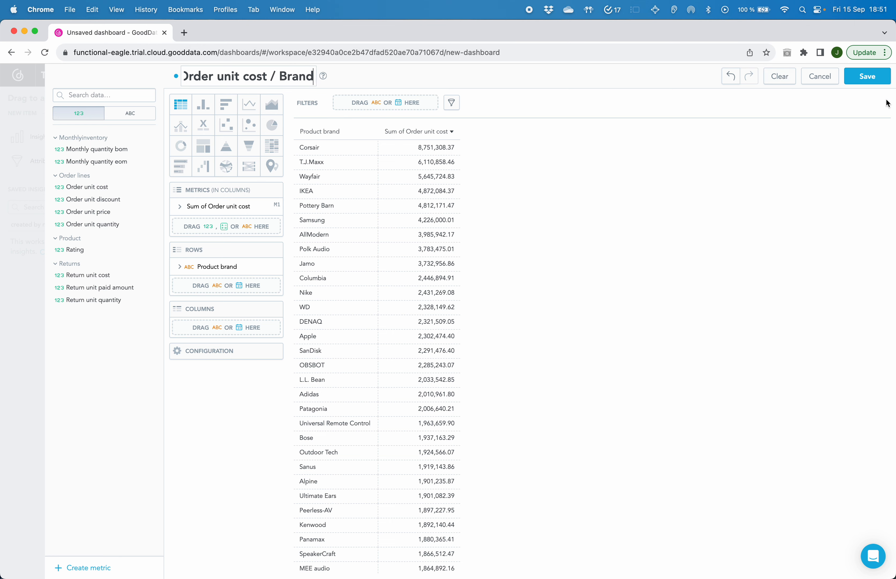
left_click(873, 81)
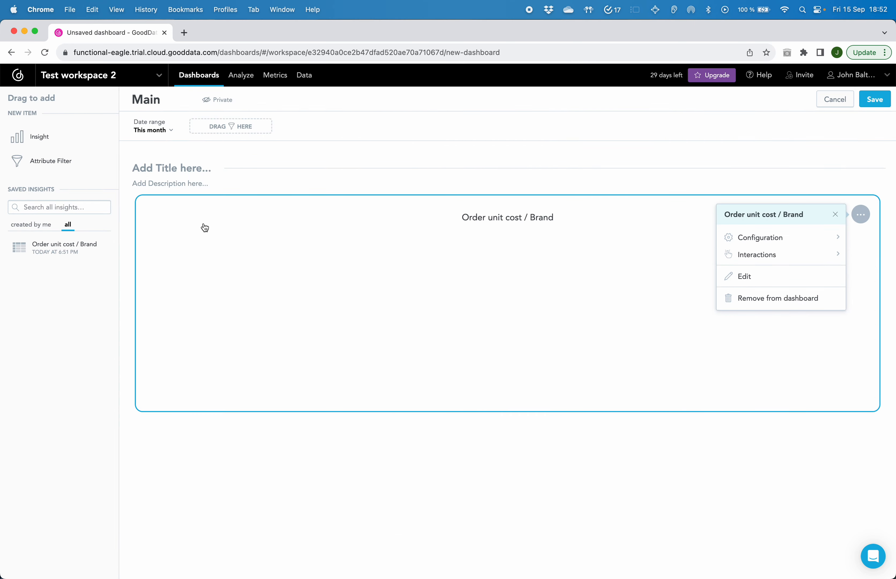
left_click_drag(886, 295, 497, 299)
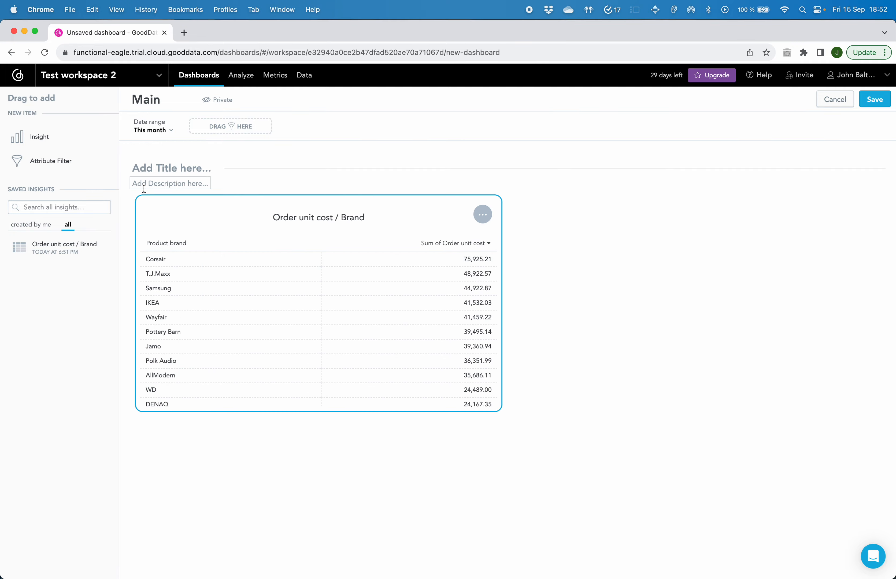
Add a second insight beside the brand table and list Customer city as its rows.
left_click_drag(41, 141, 569, 234)
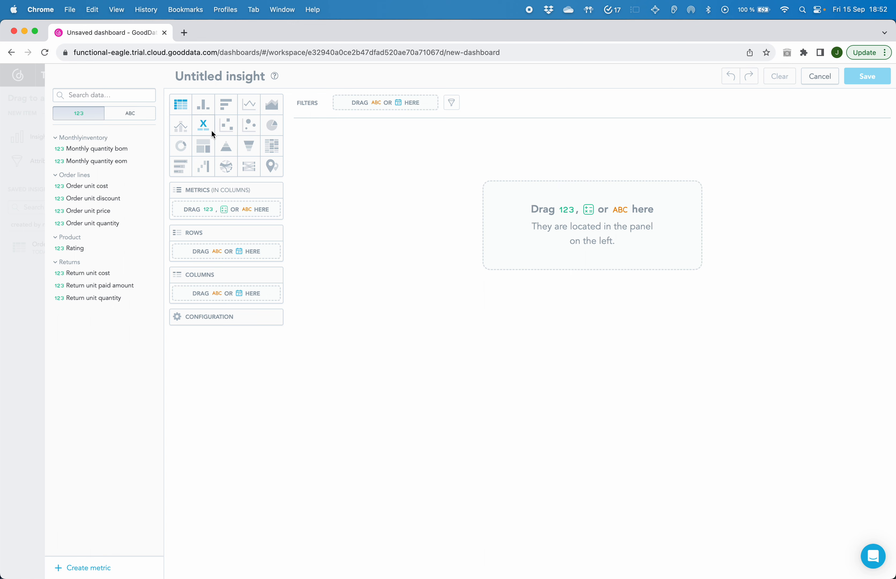
left_click(204, 109)
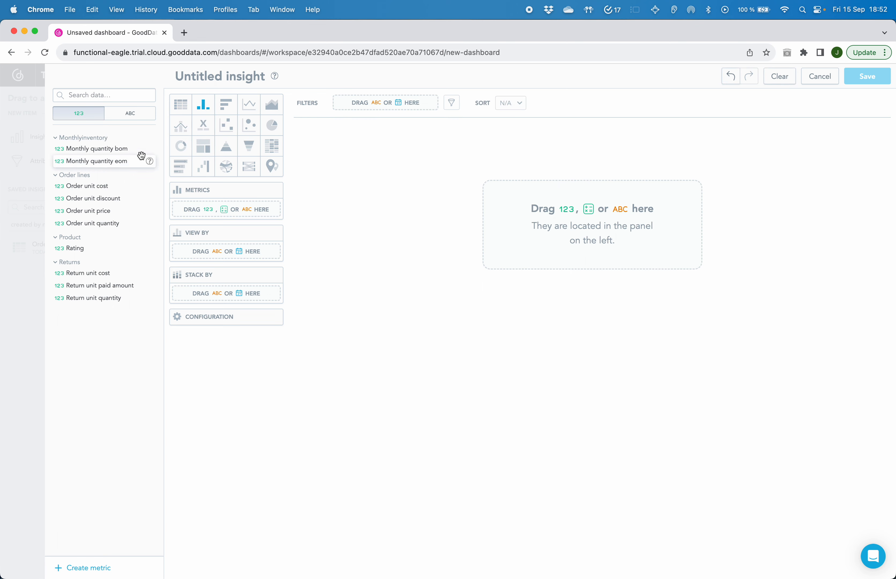
left_click(125, 117)
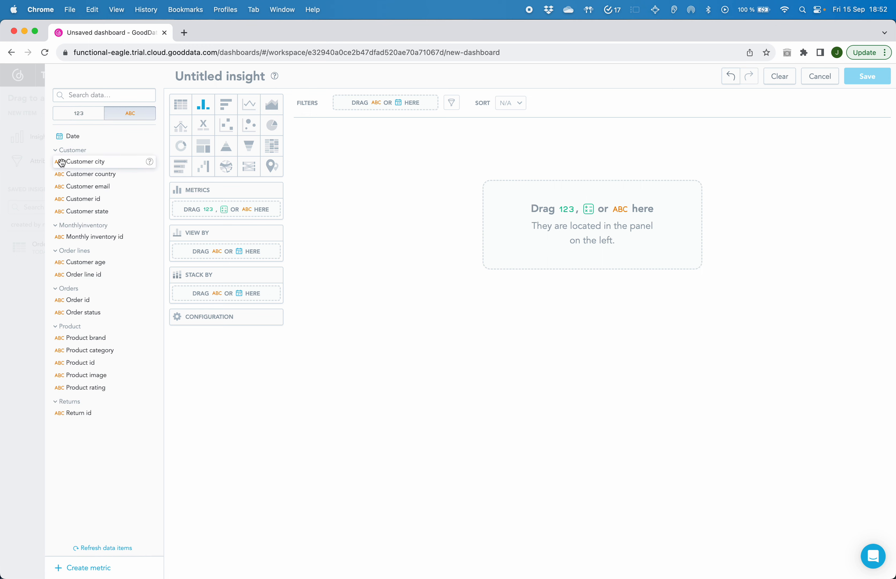
left_click_drag(62, 163, 473, 211)
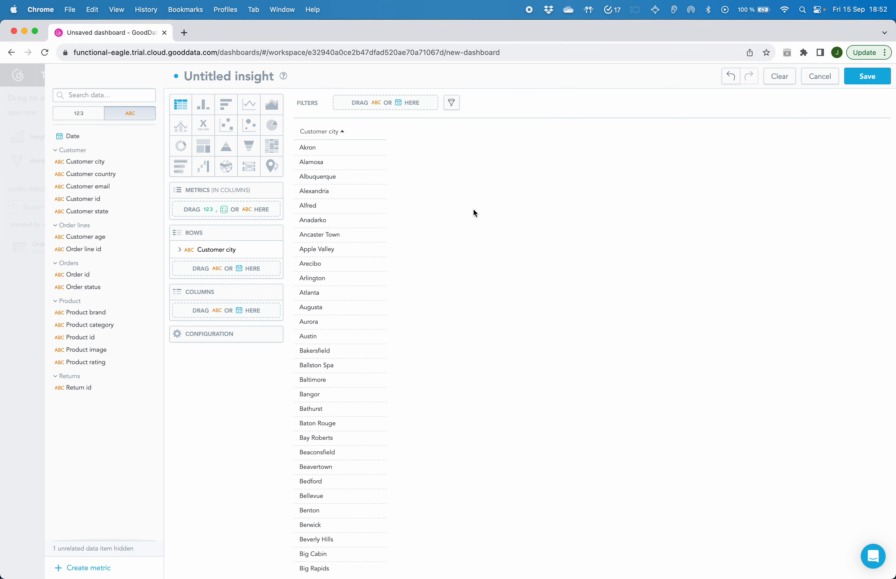
scroll(359, 180, "down", 10)
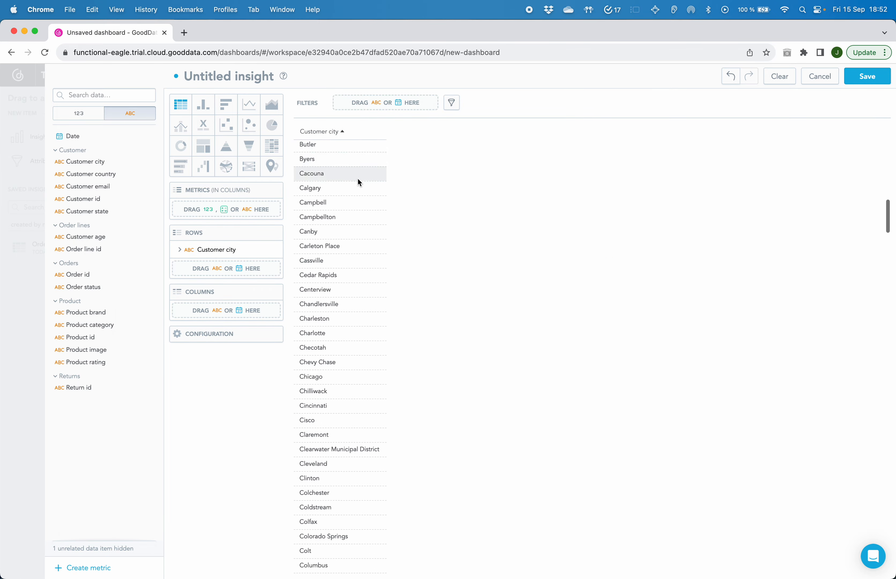
scroll(358, 181, "down", 15)
scroll(358, 181, "up", 15)
scroll(358, 183, "up", 10)
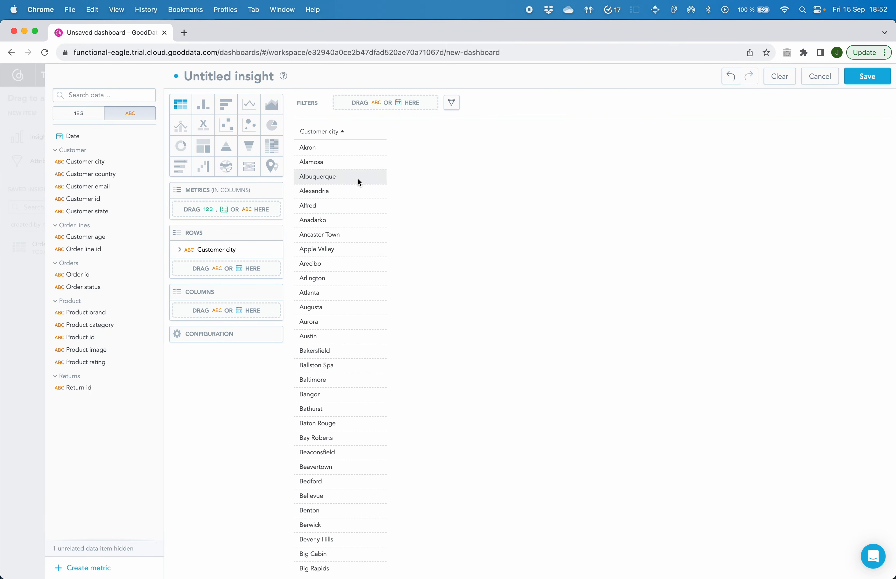
Add Return unit cost as the metric and display the insight as a column chart.
left_click(82, 115)
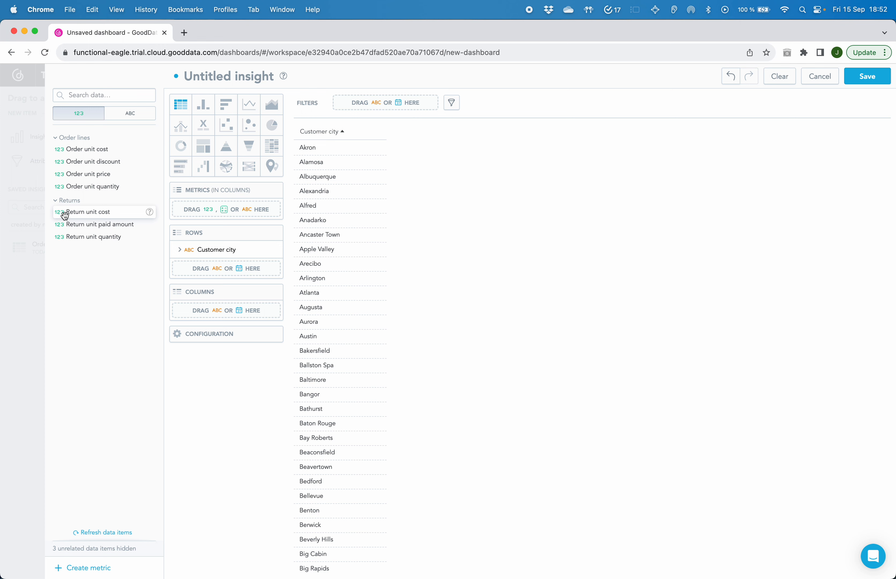
left_click_drag(68, 213, 226, 208)
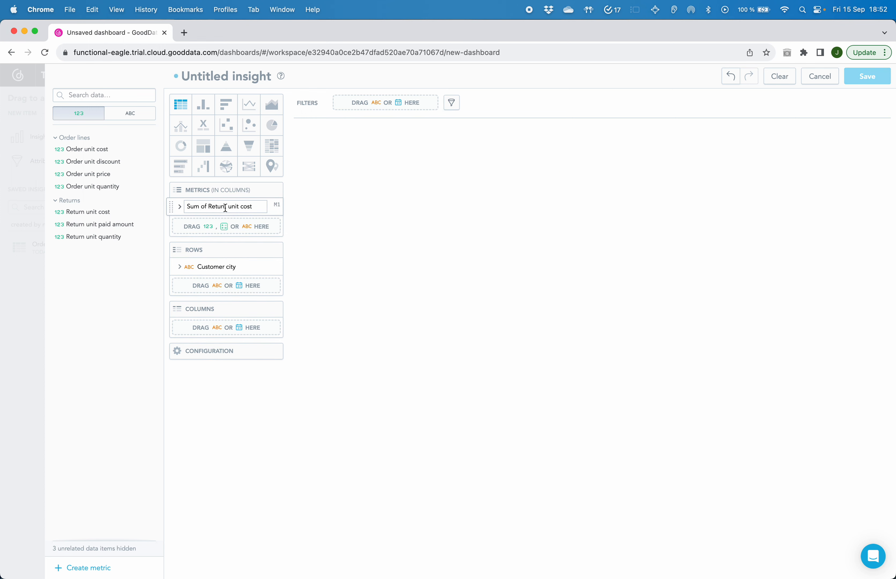
left_click(203, 108)
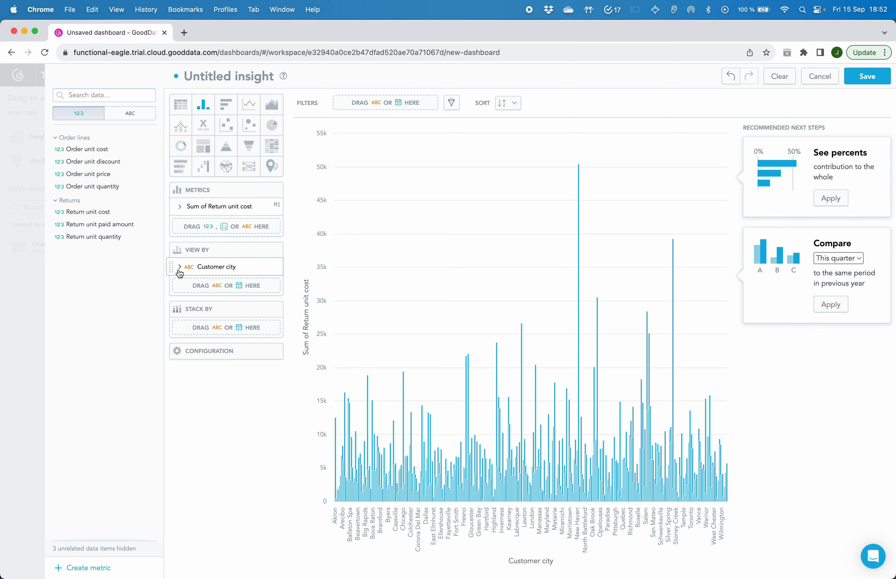
Replace Customer city with Customer state as the attribute the column chart is viewed by.
left_click(126, 113)
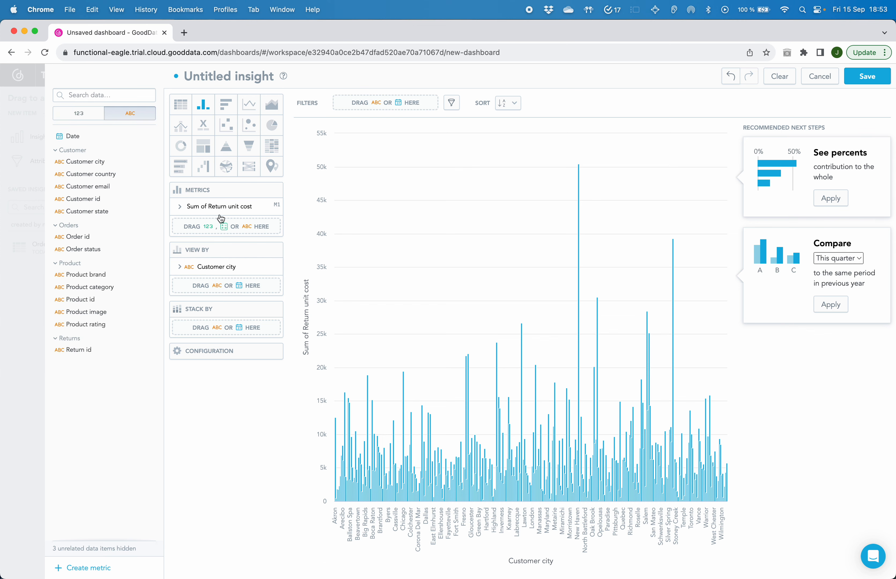
left_click_drag(158, 265, 110, 254)
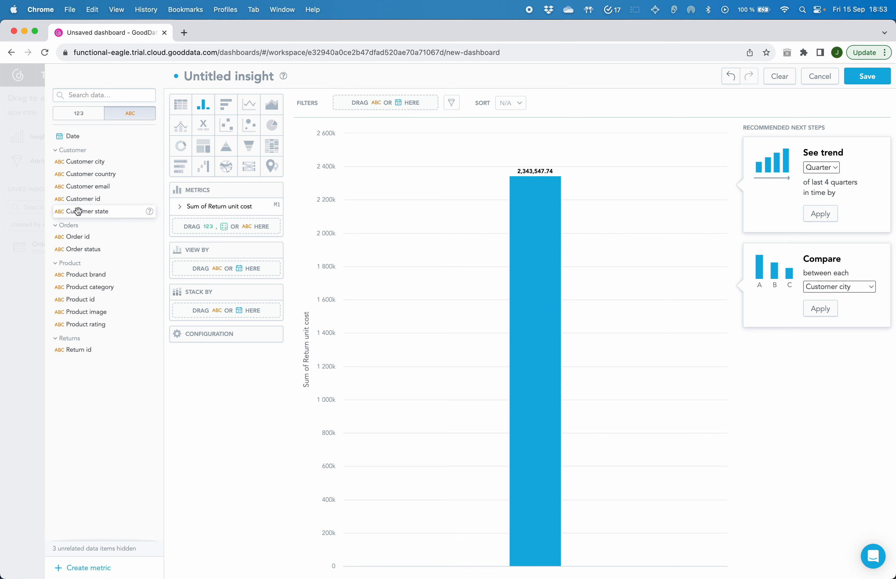
left_click_drag(79, 213, 211, 264)
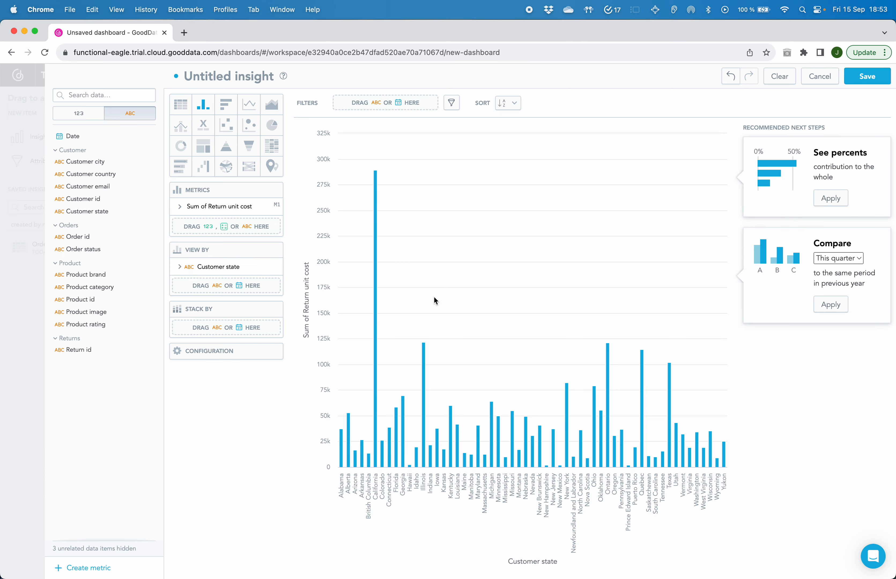
mouse_move(377, 415)
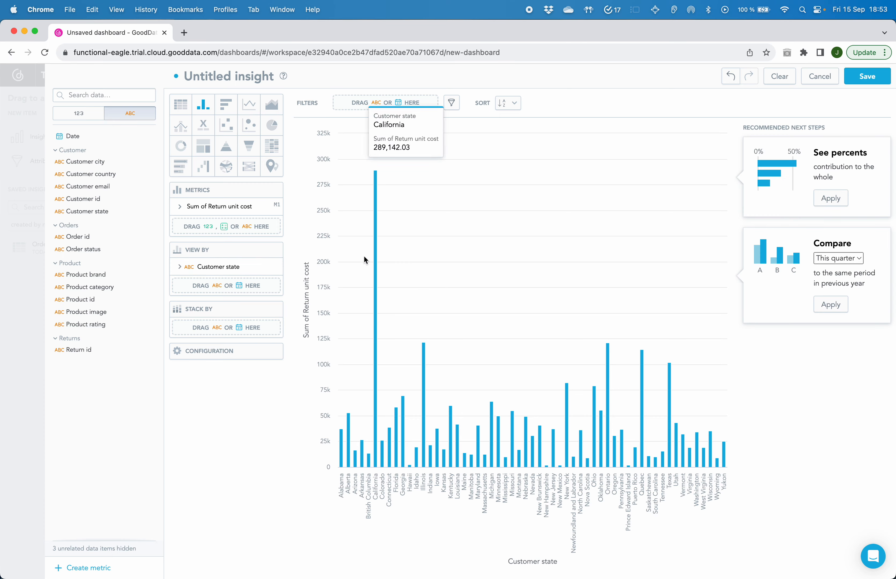
mouse_move(377, 375)
mouse_move(609, 347)
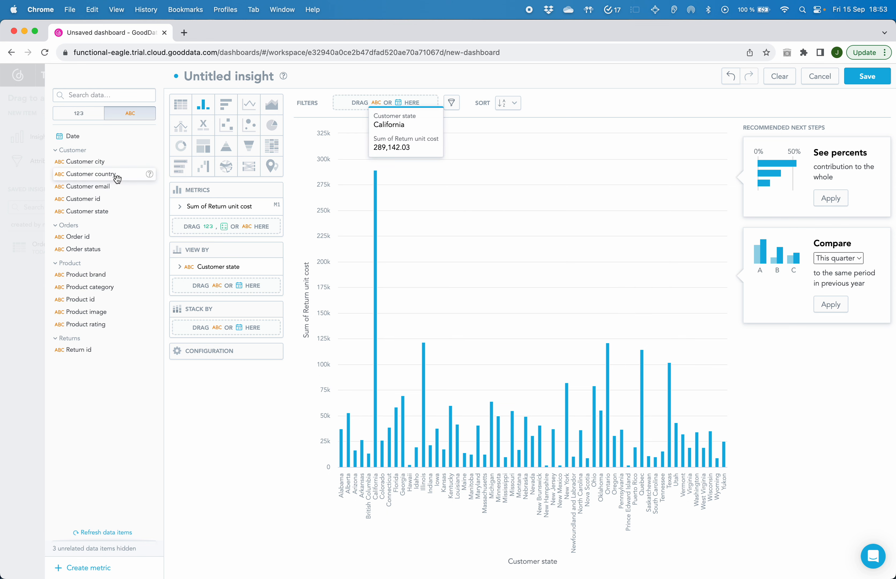
Stack the column chart by Customer city.
mouse_move(108, 161)
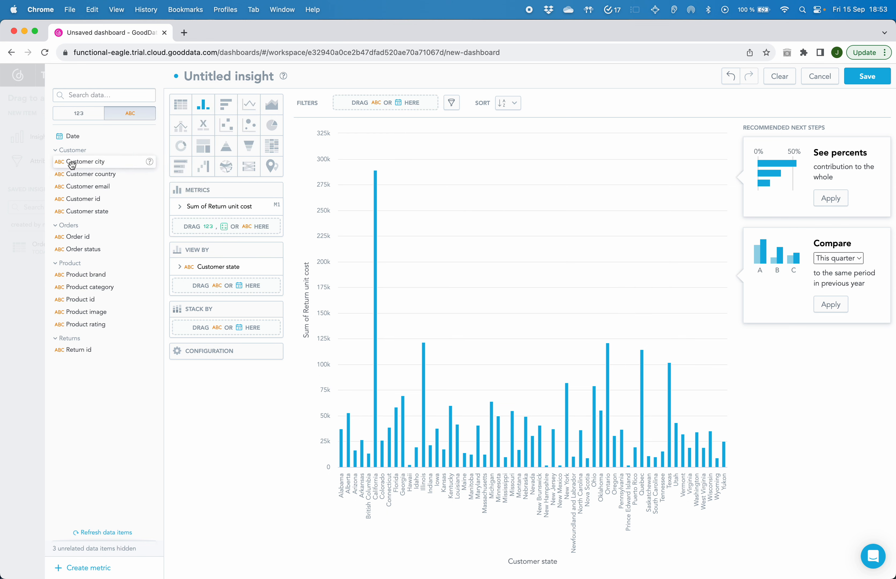
left_click_drag(72, 165, 213, 331)
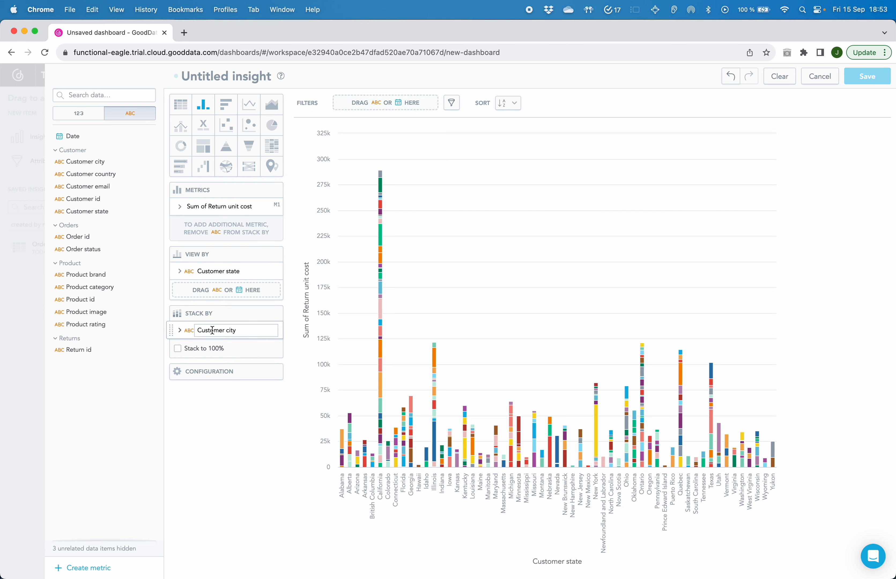
mouse_move(381, 272)
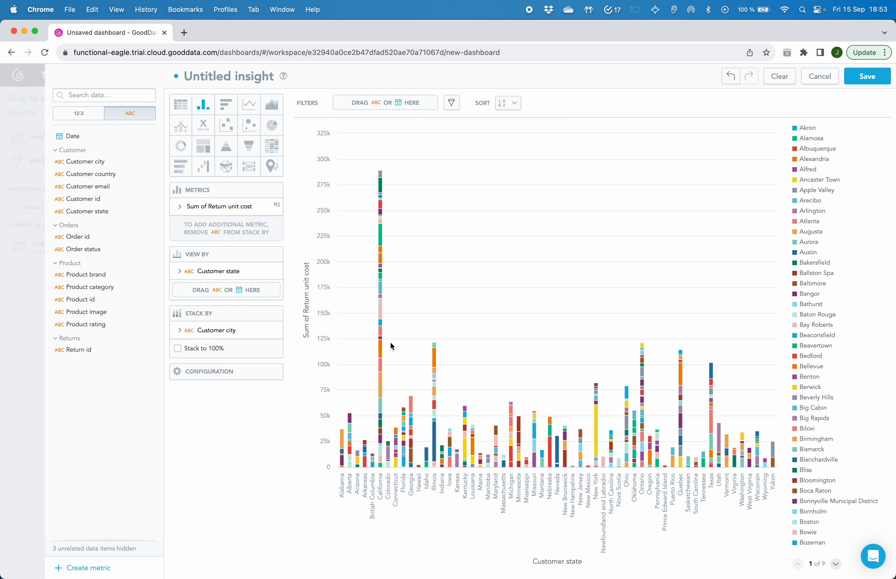
Title the column chart insight "Return unit cost / State" and save it to the dashboard.
left_click(220, 76)
type("Return unit")
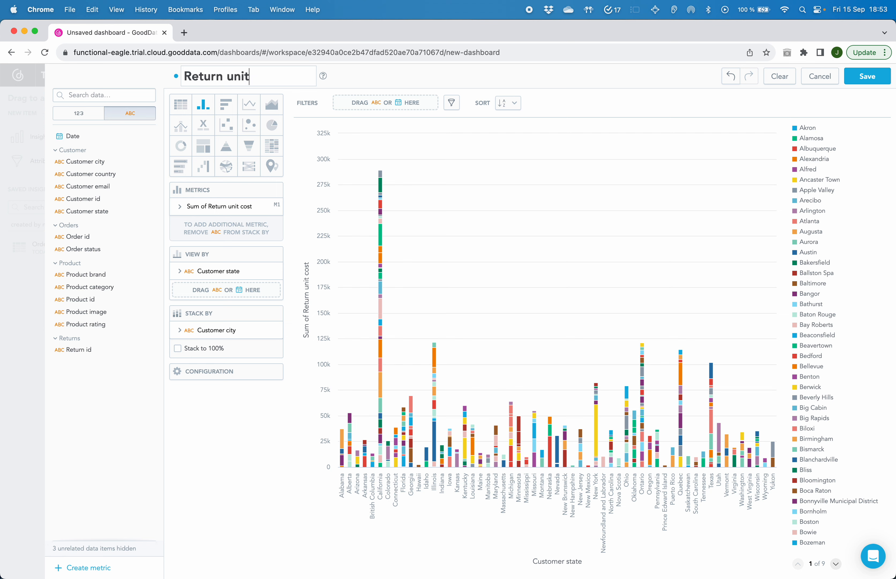
type(" cost / State")
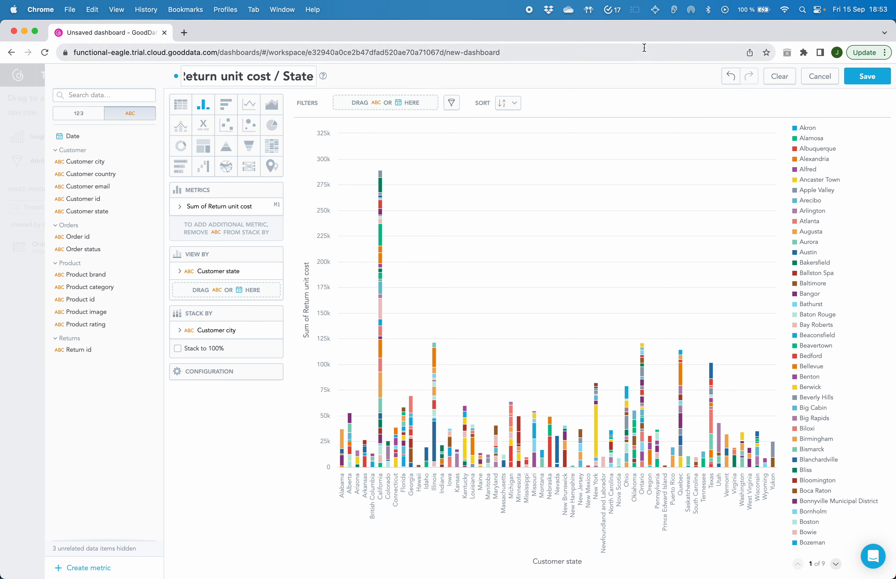
left_click(884, 81)
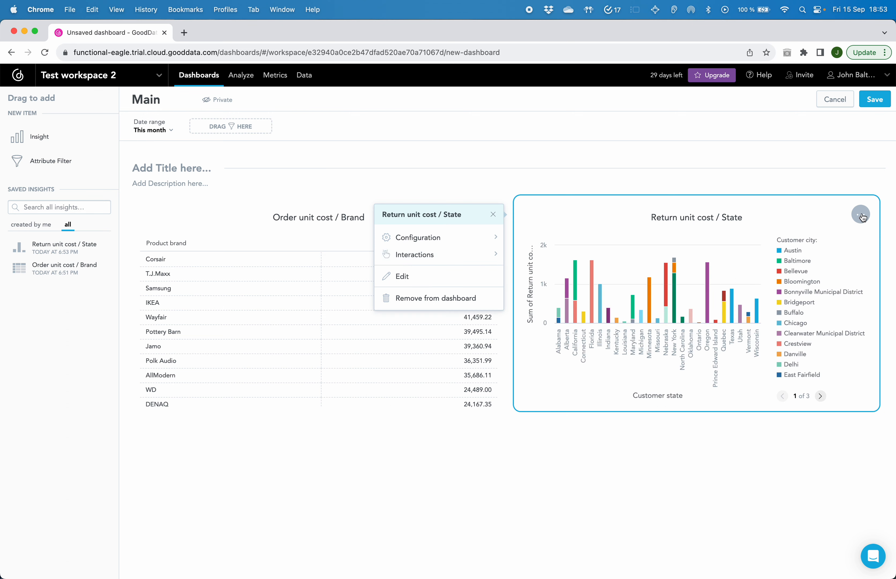
Turn off date filtering for the Return unit cost / State widget.
left_click(417, 238)
scroll(403, 333, "down", 1)
left_click(405, 353)
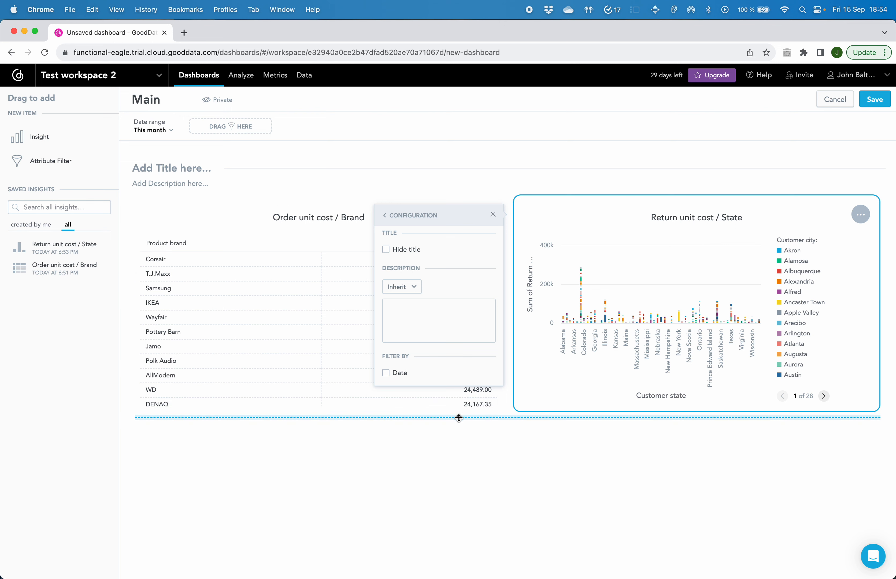
left_click(531, 442)
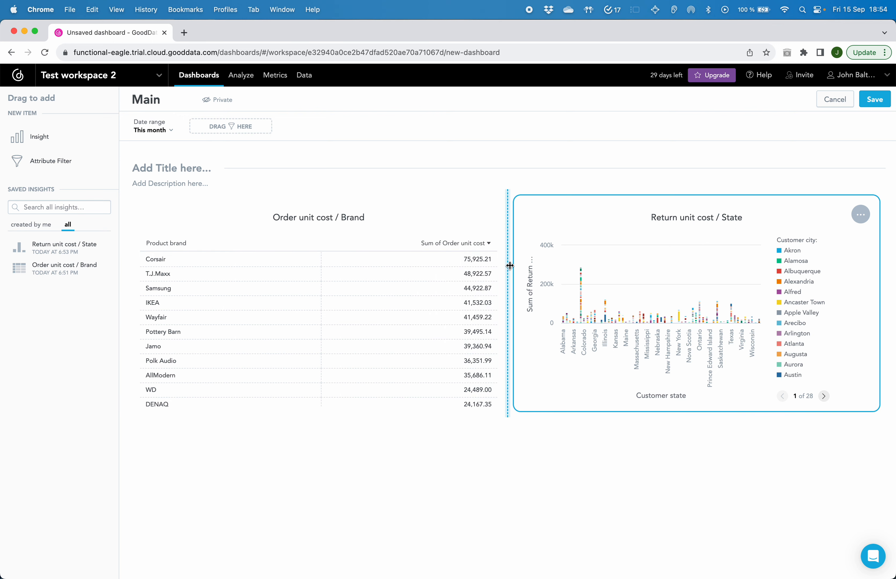
Title the dashboard section "Preview".
left_click(160, 168)
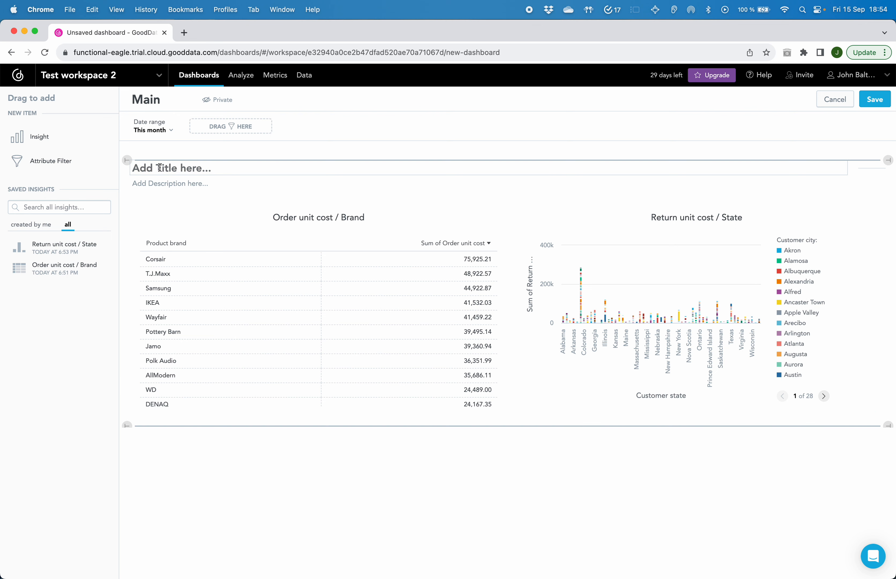
type("Preview")
key("Return")
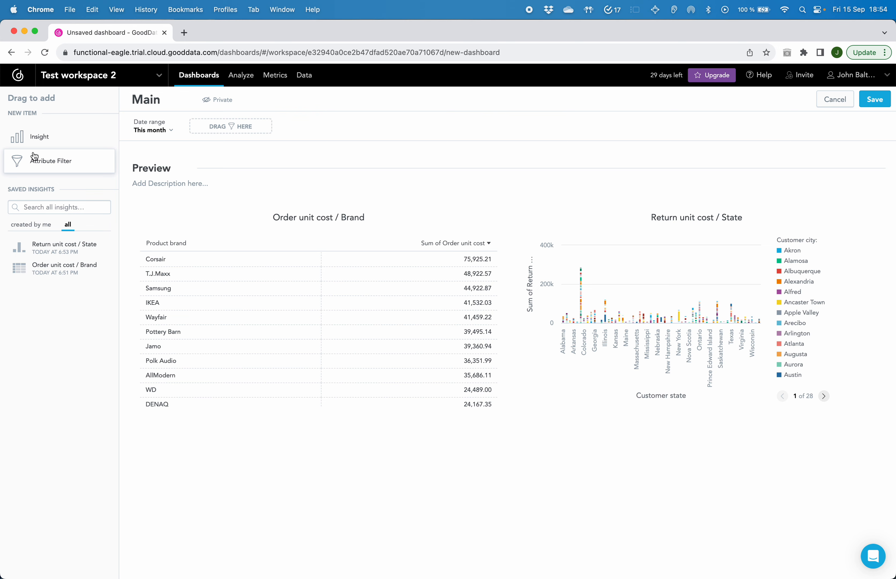
left_click_drag(23, 137, 274, 168)
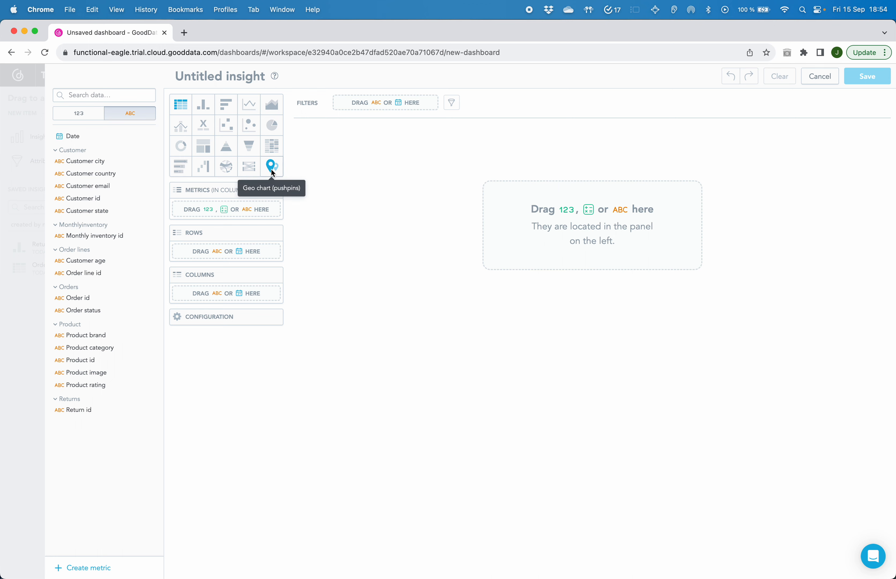
left_click(271, 167)
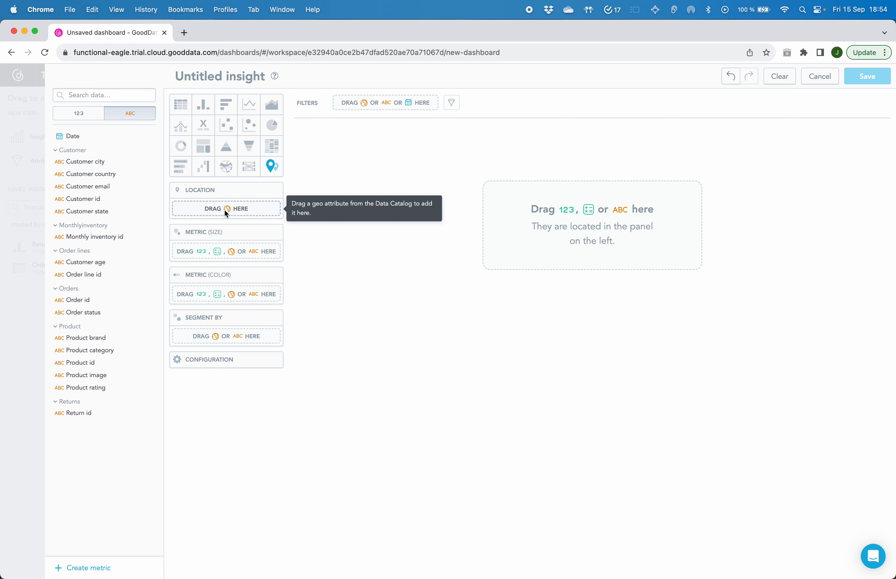
left_click(71, 114)
left_click(120, 113)
left_click(80, 117)
left_click(122, 110)
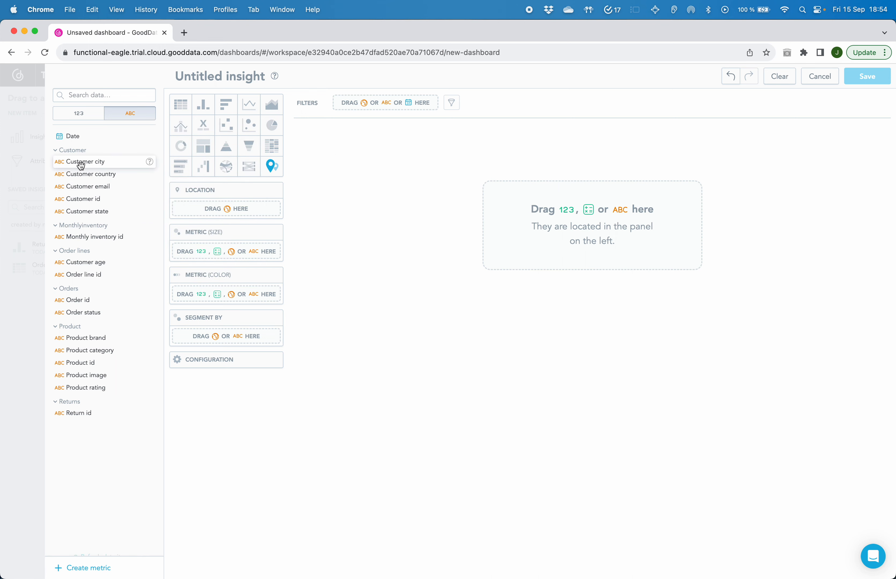
left_click(32, 148)
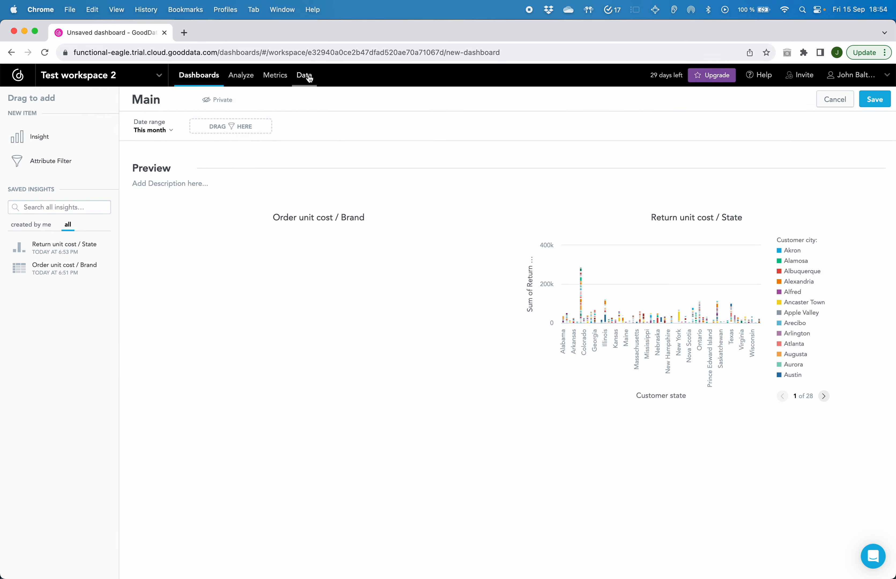
Save the Main dashboard.
left_click(307, 76)
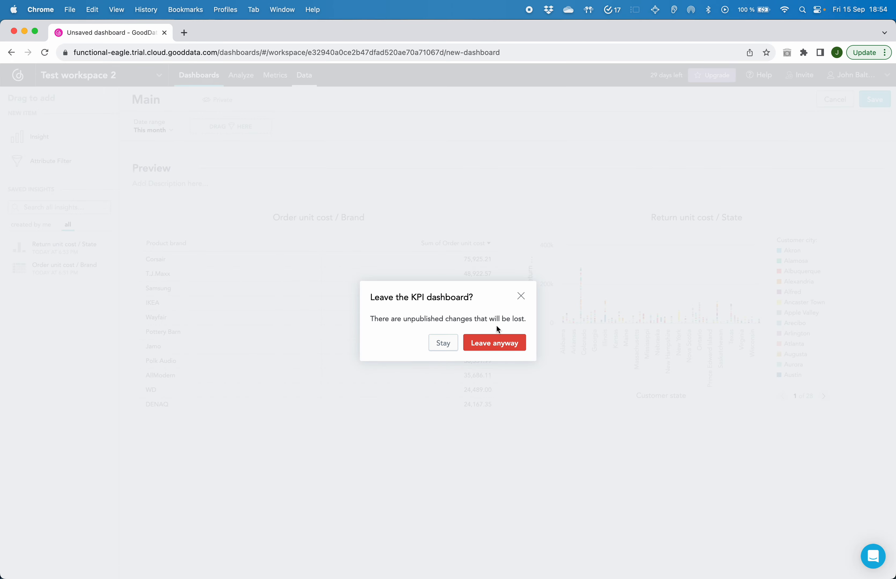
left_click(520, 299)
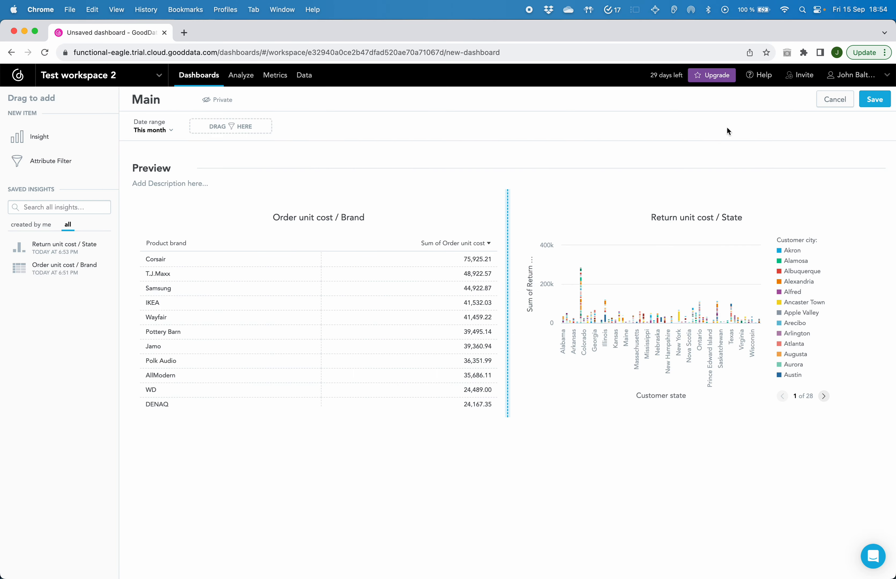
left_click(874, 100)
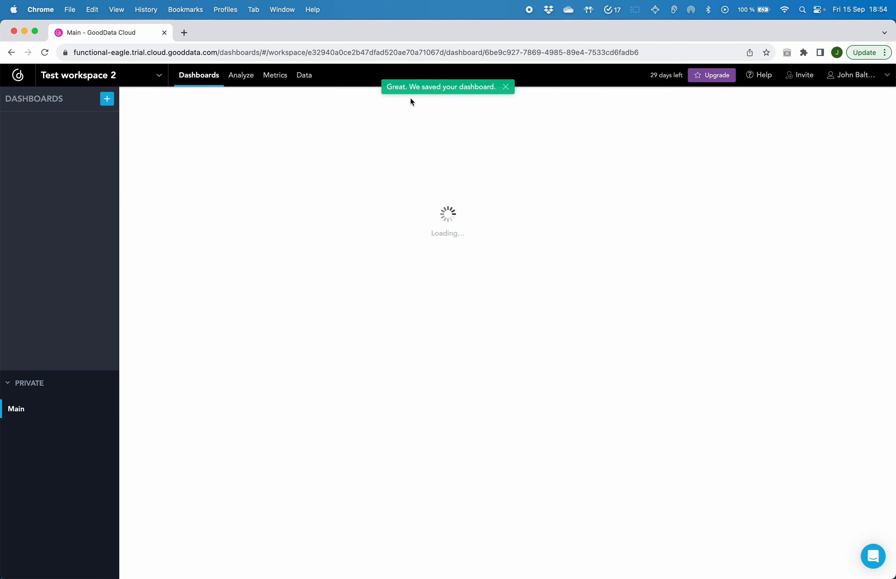
Open the details of the Customer dataset in the workspace's logical data model.
left_click(296, 74)
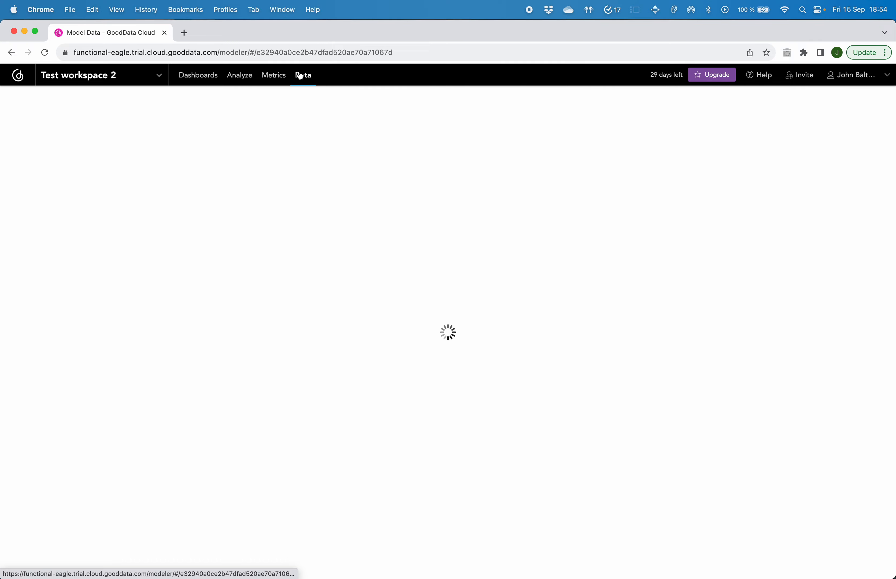
left_click(471, 125)
left_click(437, 437)
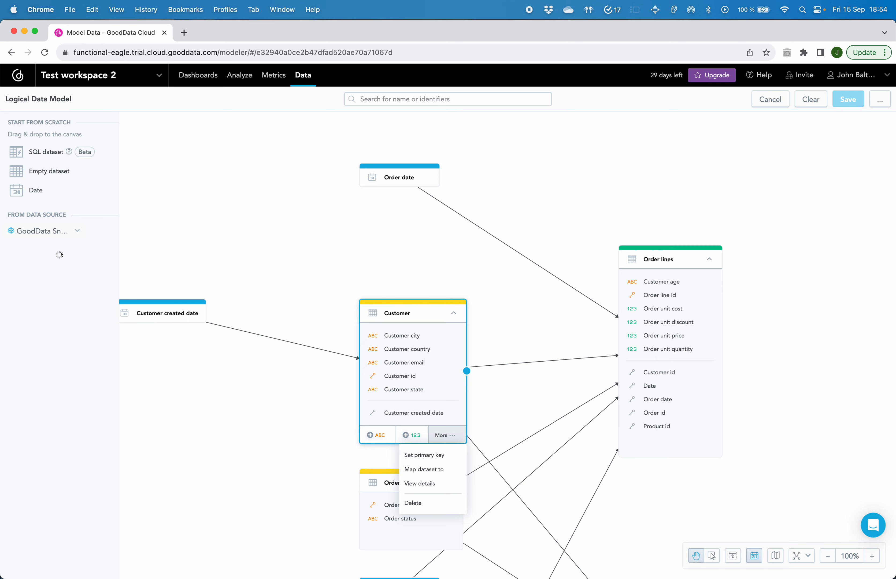
left_click(435, 484)
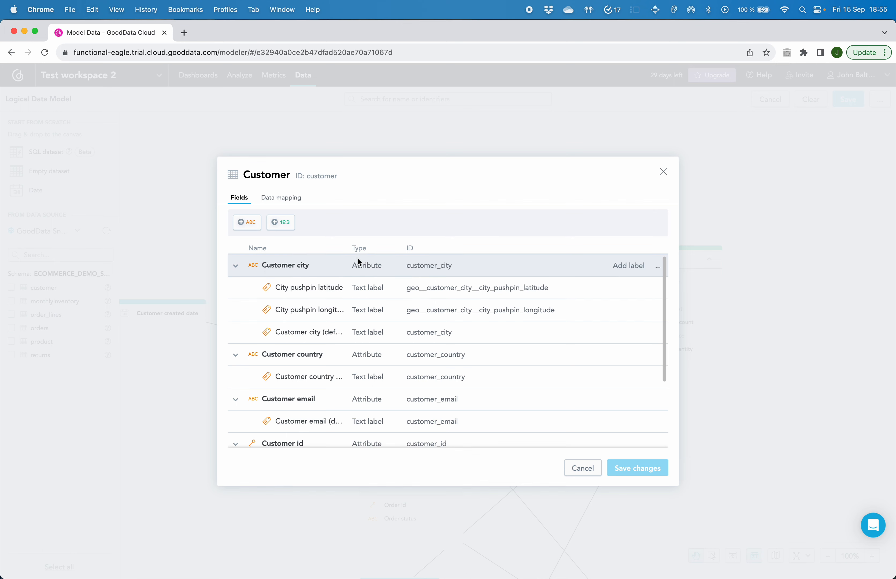
Set the City pushpin latitude label to Geo latitude and the City pushpin longitude label to Geo longitude, and save the data model.
left_click(390, 293)
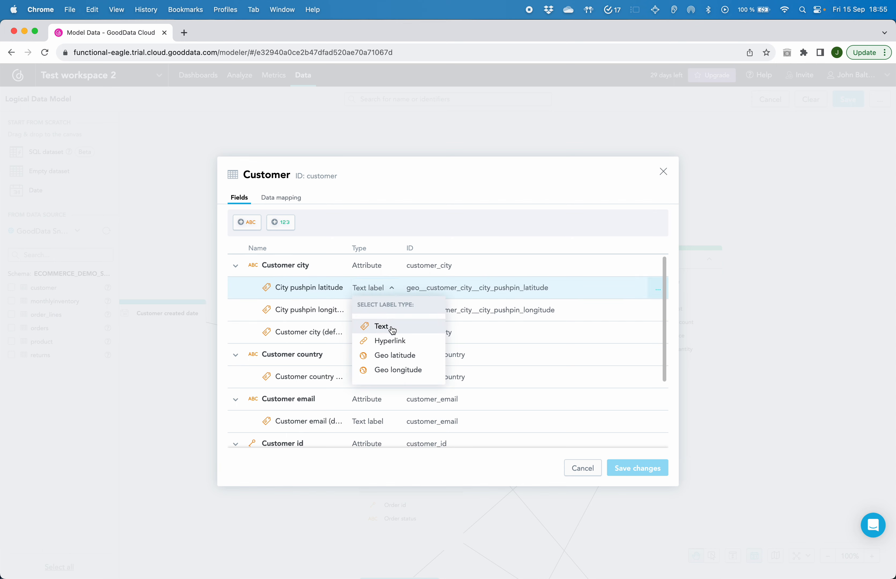
left_click(396, 356)
left_click(370, 293)
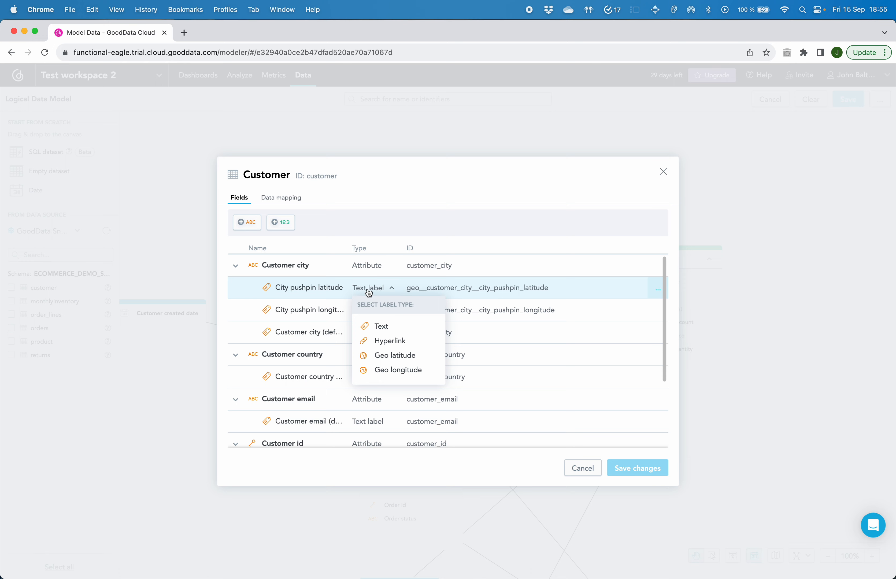
left_click(388, 356)
left_click(367, 311)
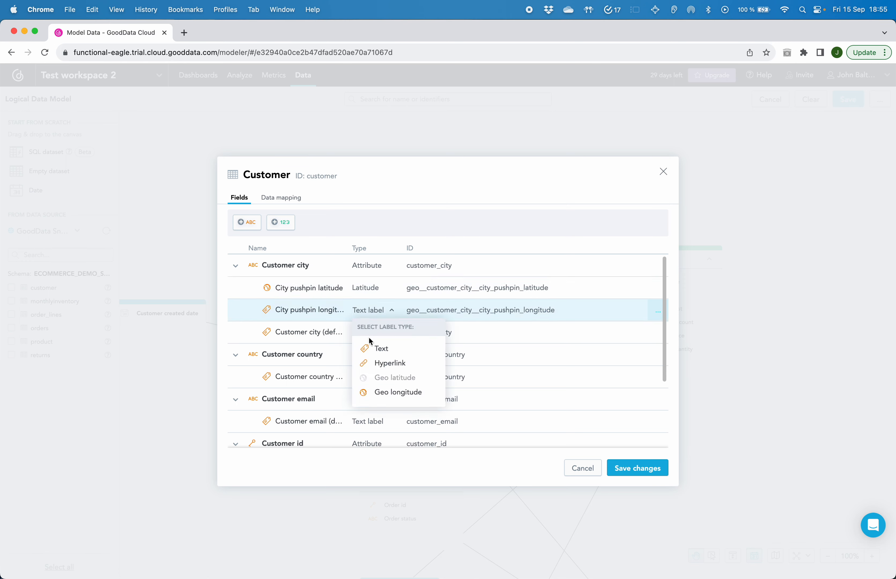
left_click(384, 392)
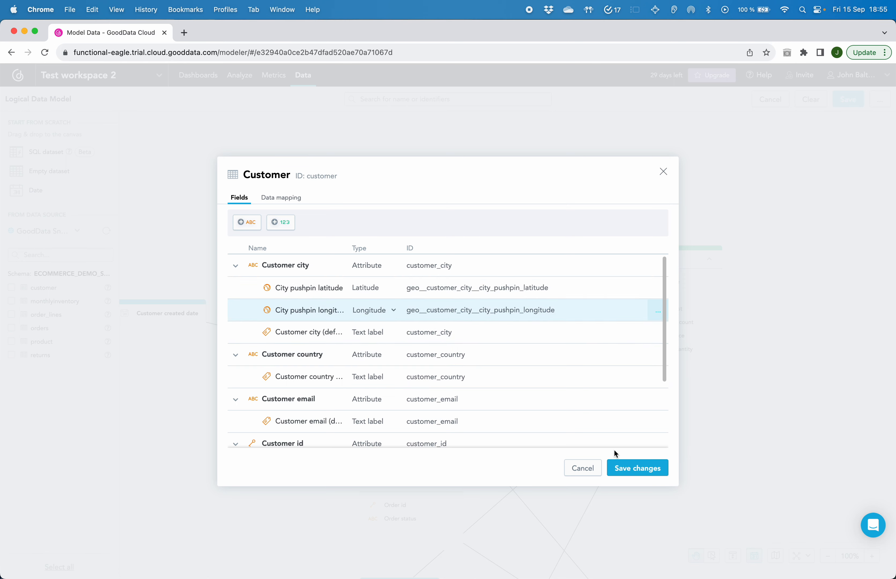
left_click(619, 476)
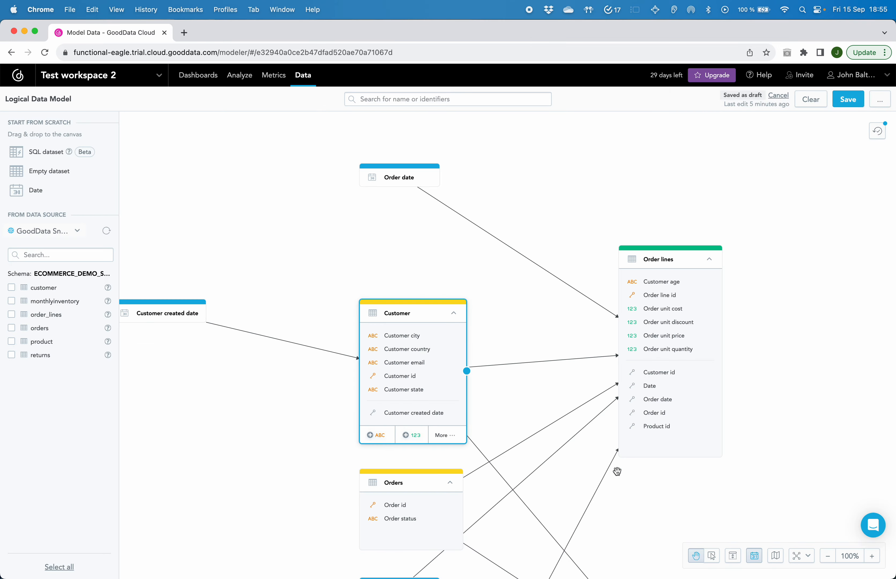
left_click(846, 108)
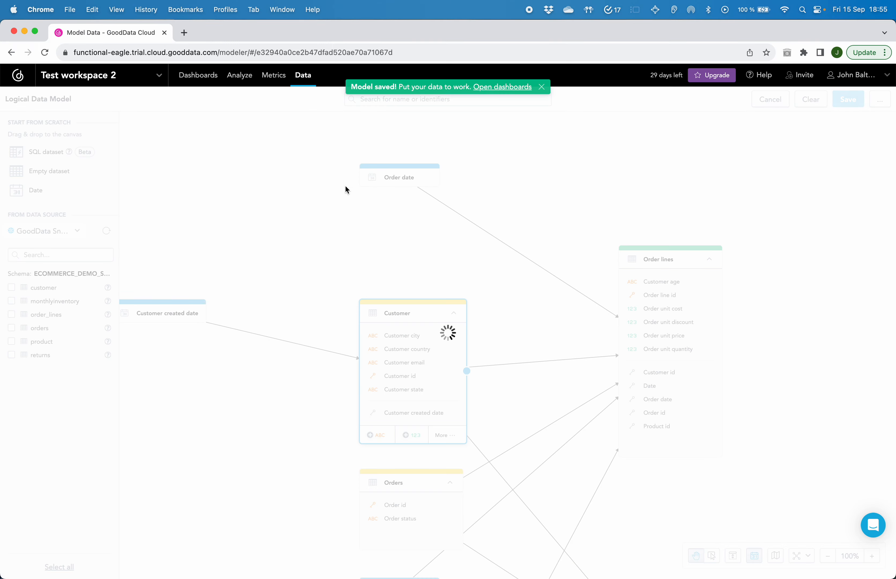
Reopen the Main dashboard for editing and add a new insight to it.
left_click(197, 78)
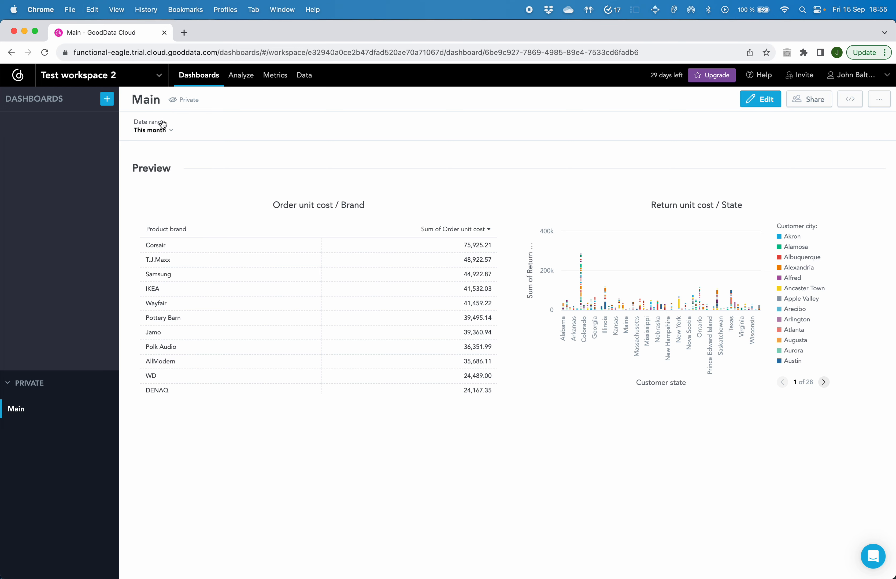
left_click(762, 99)
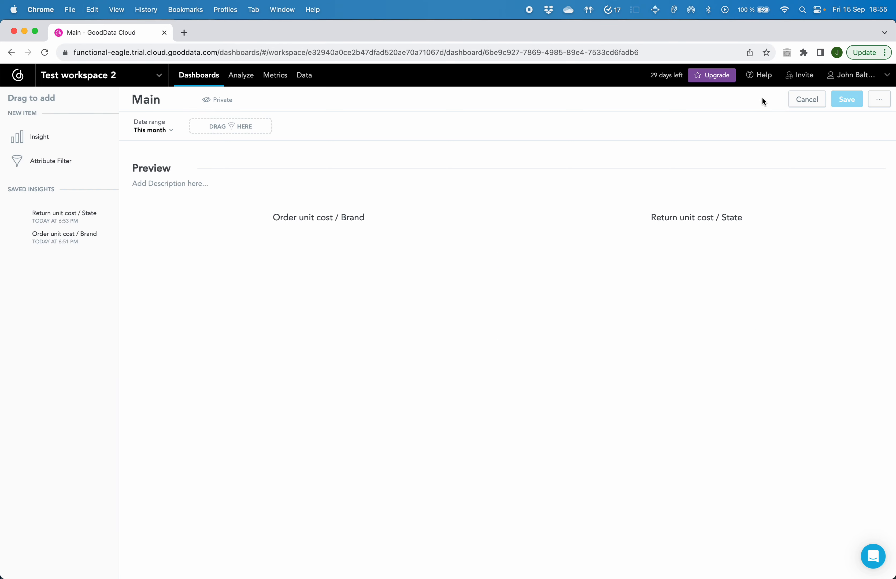
left_click_drag(32, 142, 301, 165)
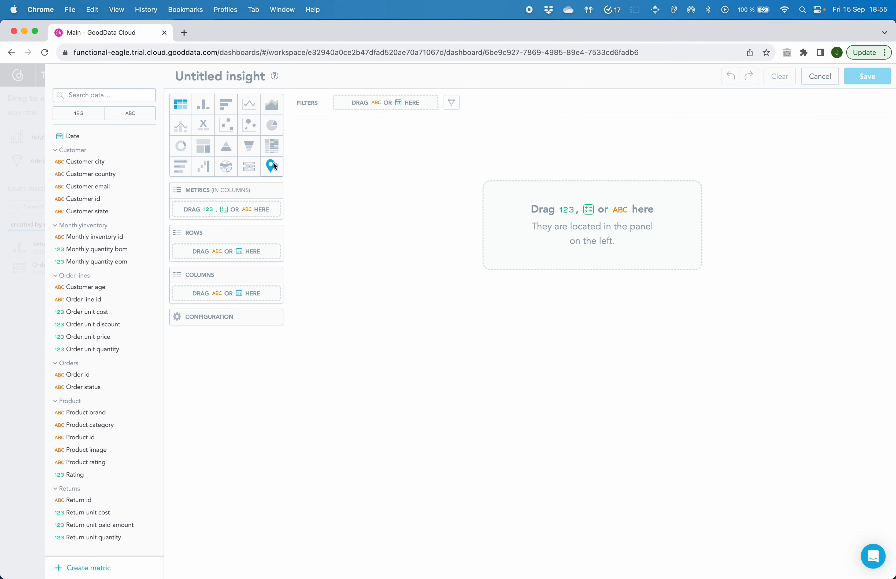
Display the insight as a pushpin geo chart with Customer city as its location.
left_click(272, 166)
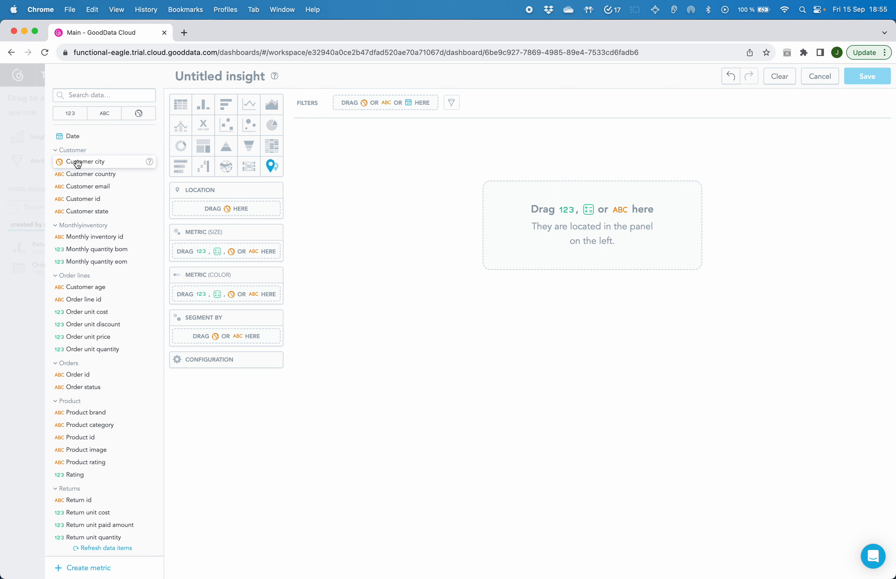
left_click_drag(77, 165, 535, 211)
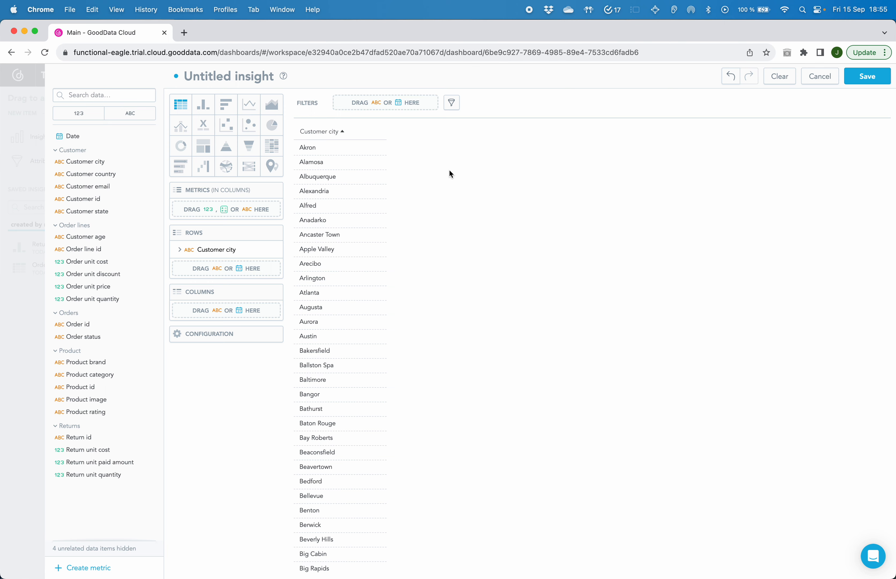
left_click(271, 166)
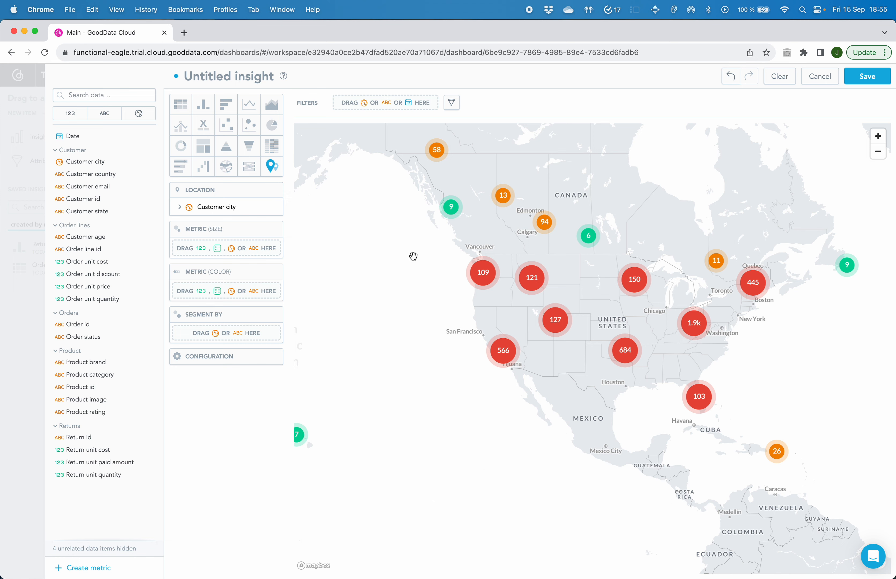
Examine the geo chart's configuration options for points, map, legend and colors.
left_click(216, 358)
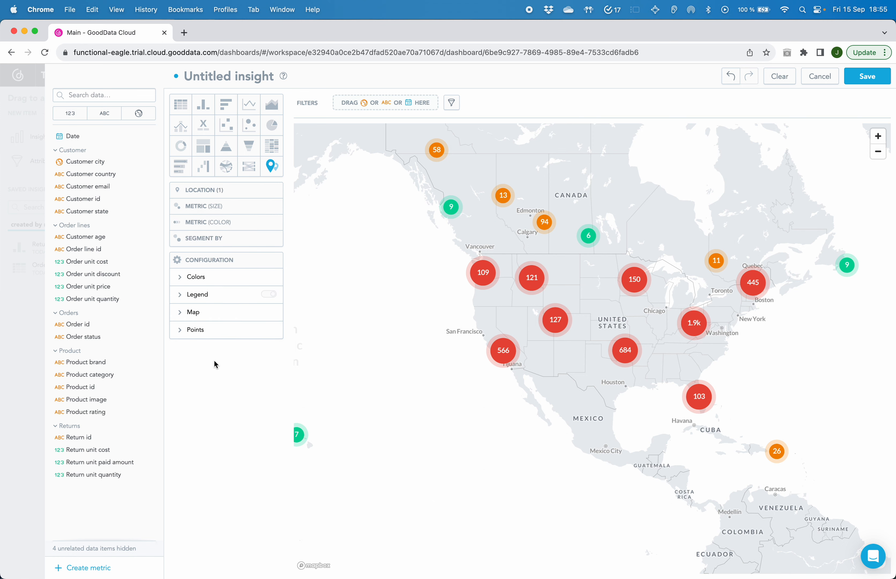
left_click(208, 334)
left_click(203, 313)
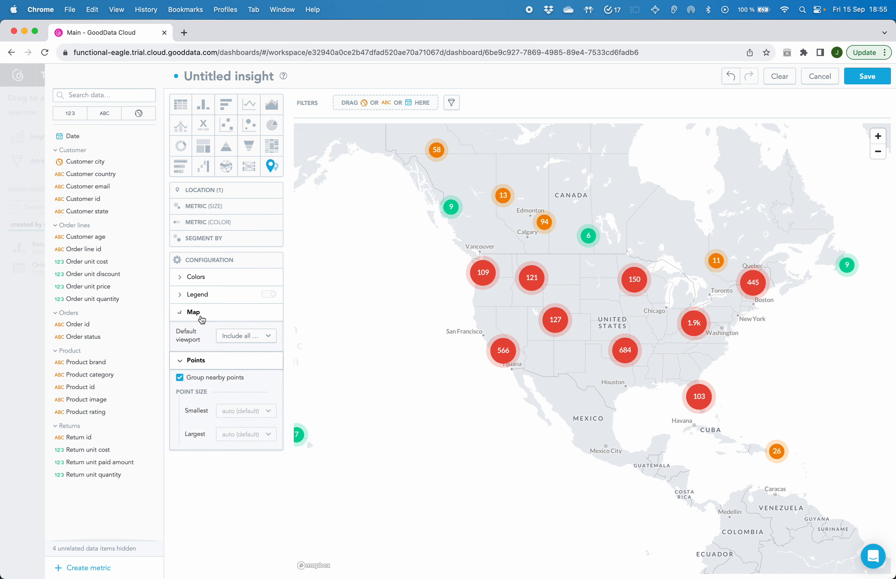
left_click(202, 301)
left_click(196, 277)
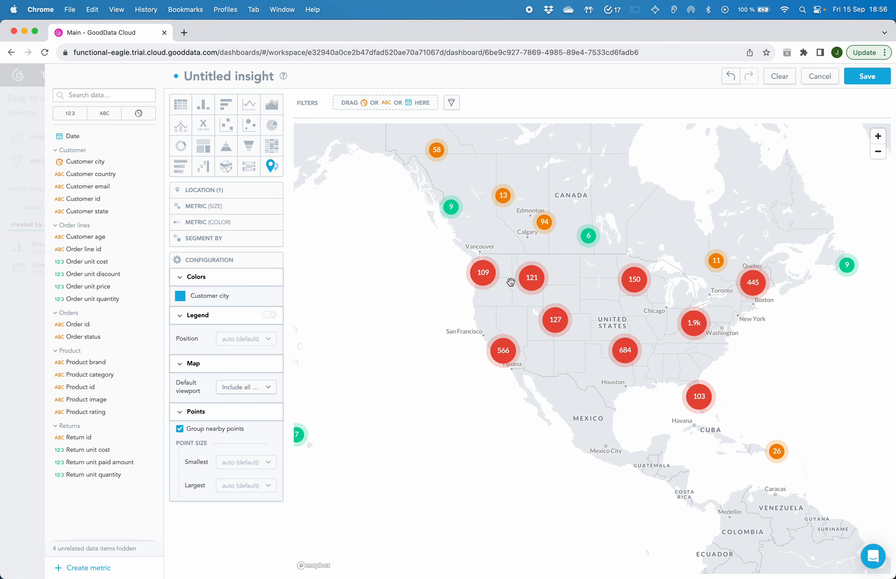
Keep nearby points grouped on the geo chart, name the insight Customer map, and save it to the dashboard.
left_click(180, 430)
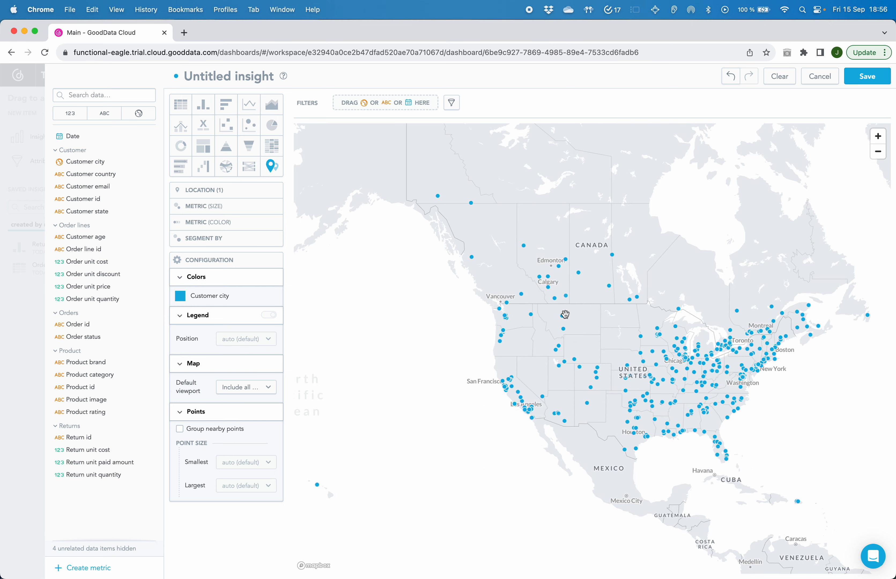
left_click(180, 429)
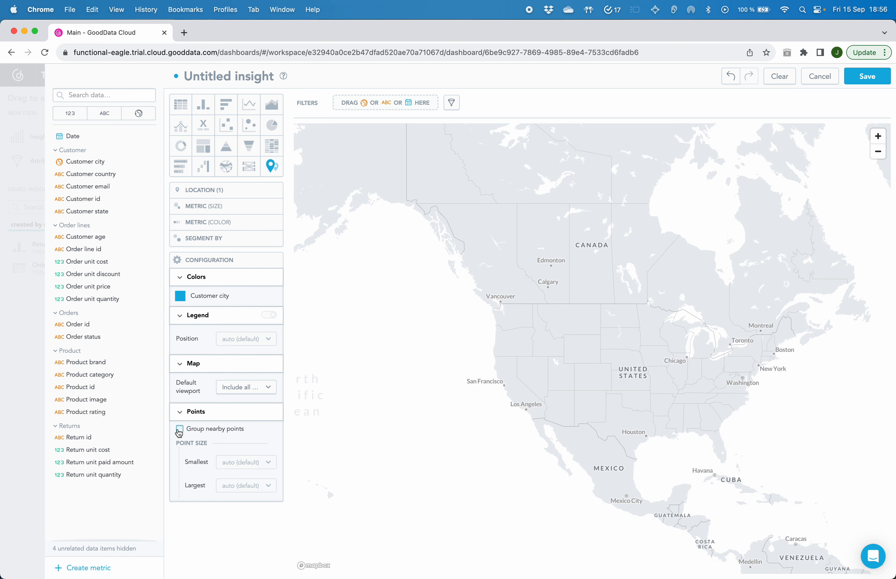
left_click(204, 82)
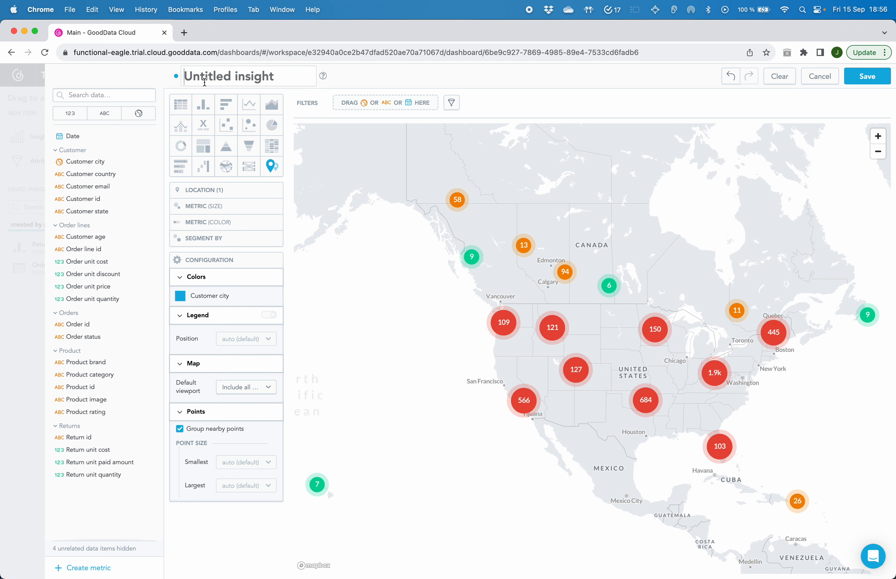
type("Customer map")
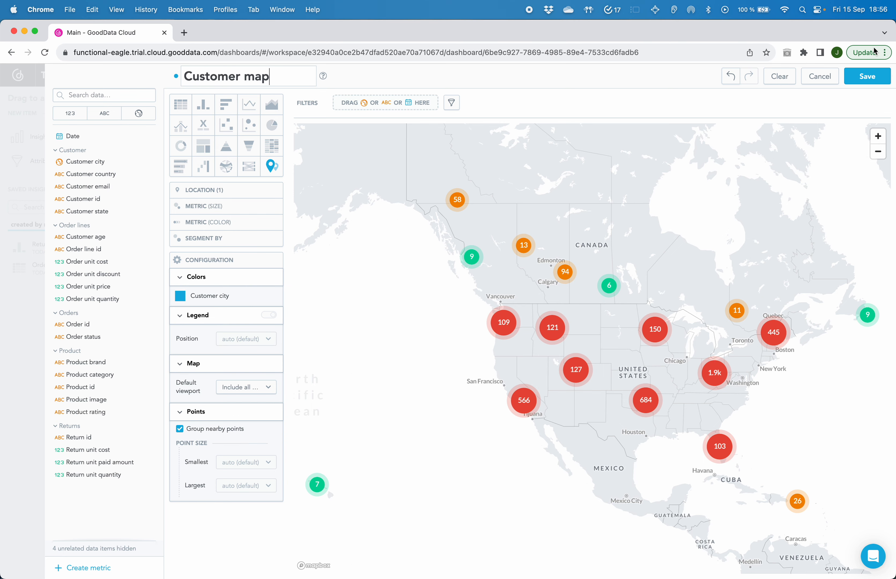
left_click(868, 76)
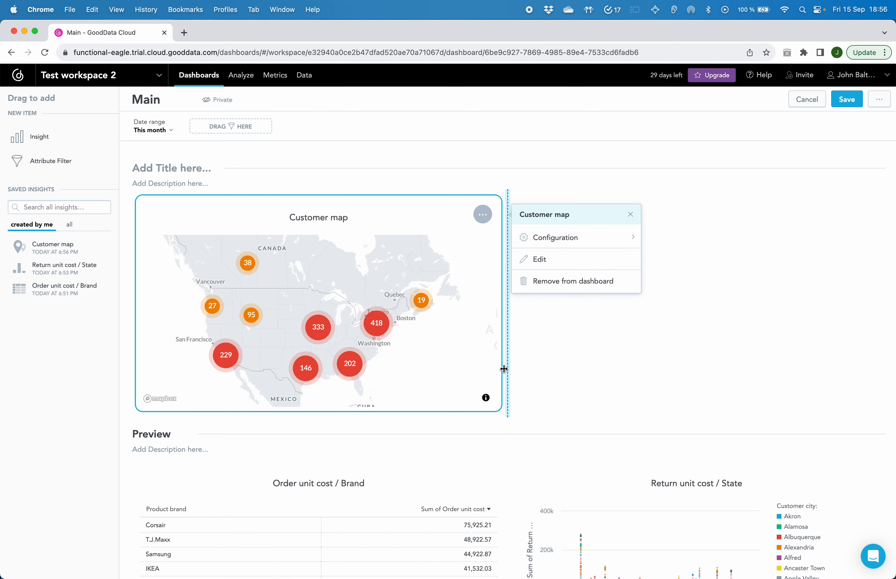
Widen the Customer map insight to the full dashboard width and increase its height.
left_click_drag(501, 376, 875, 331)
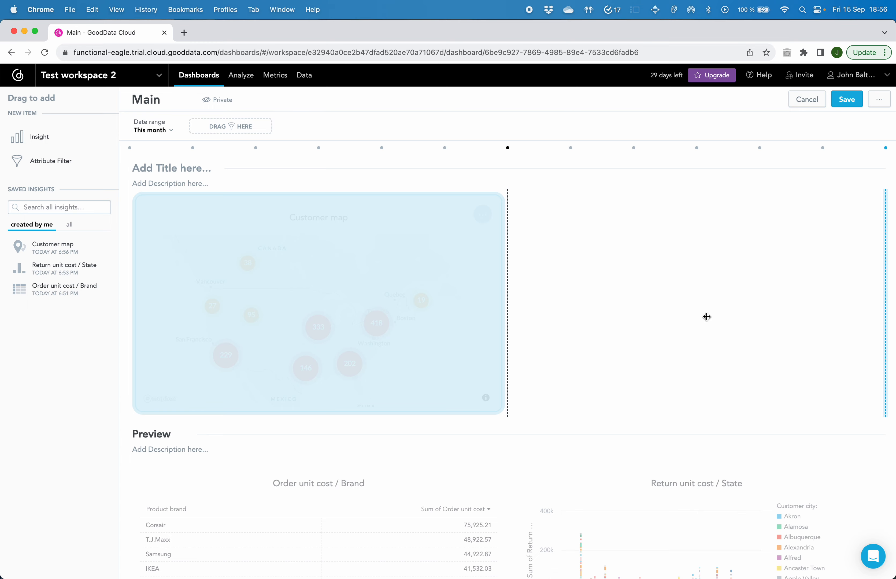
left_click_drag(737, 317, 736, 317)
left_click_drag(498, 409, 496, 467)
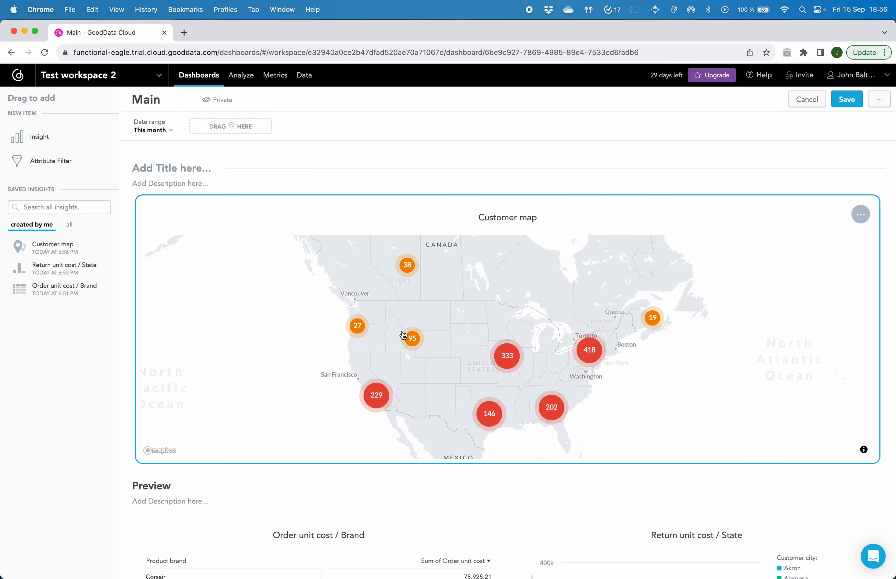
Title the section above the Customer map Customers and save the Main dashboard.
left_click(145, 173)
type("Customers")
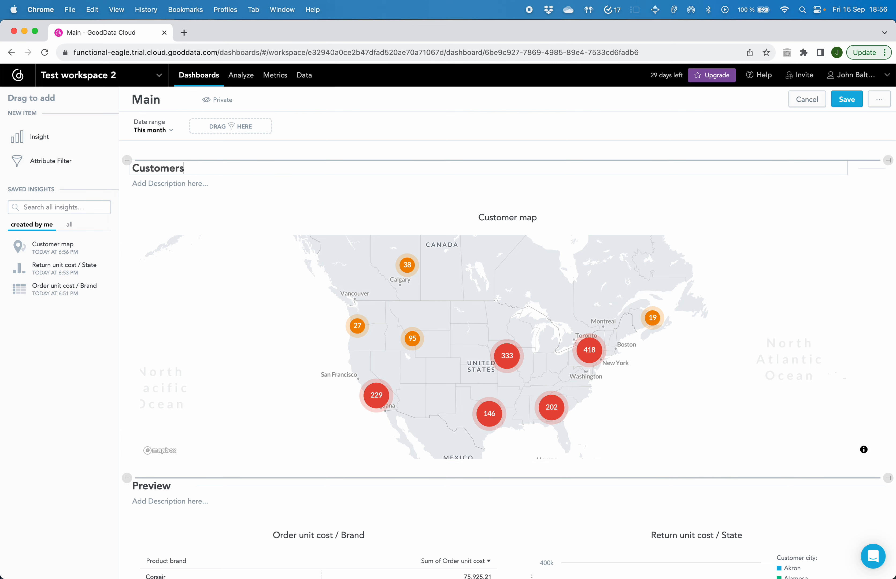
left_click(847, 99)
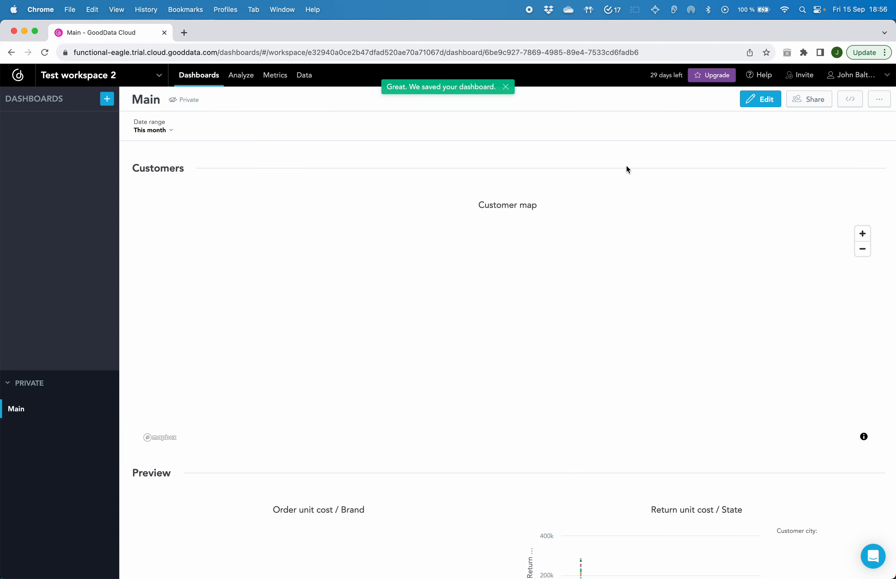
Look over the saved Main dashboard's Customers and Preview sections, and switch to the Demo Workspace.
scroll(676, 220, "down", 5)
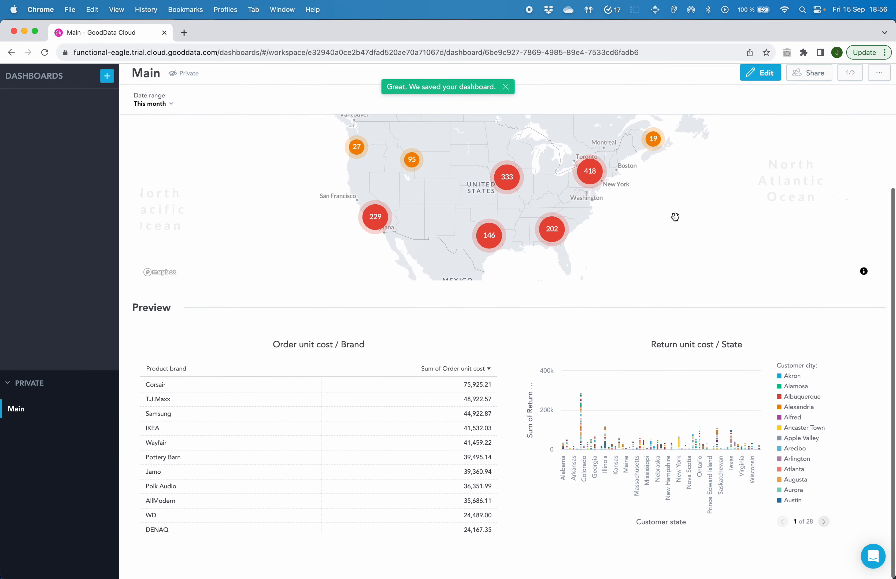
scroll(642, 412, "up", 6)
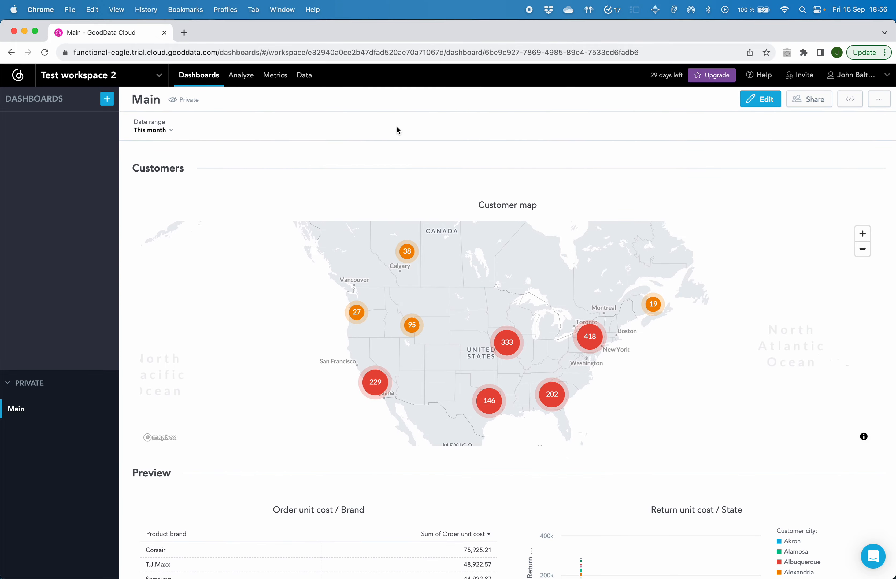
scroll(450, 152, "down", 5)
scroll(450, 151, "up", 5)
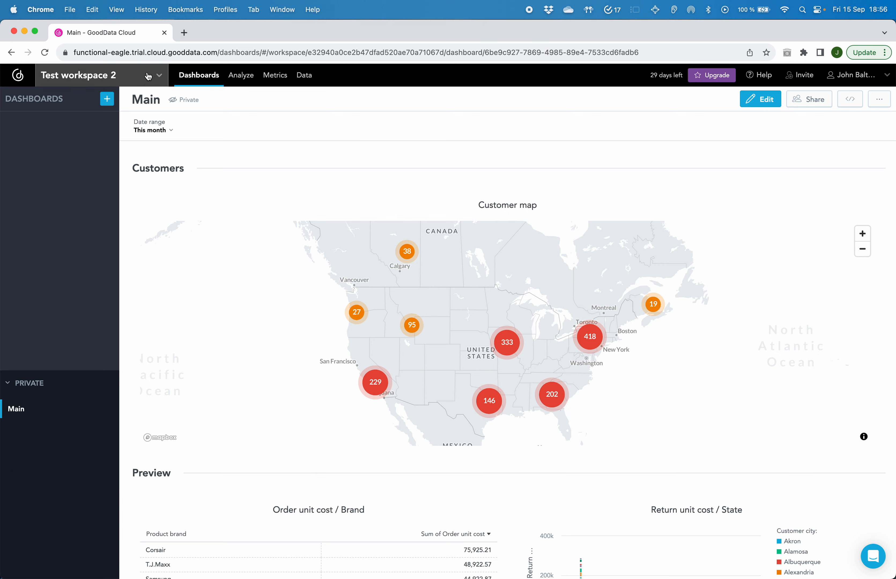
left_click(157, 79)
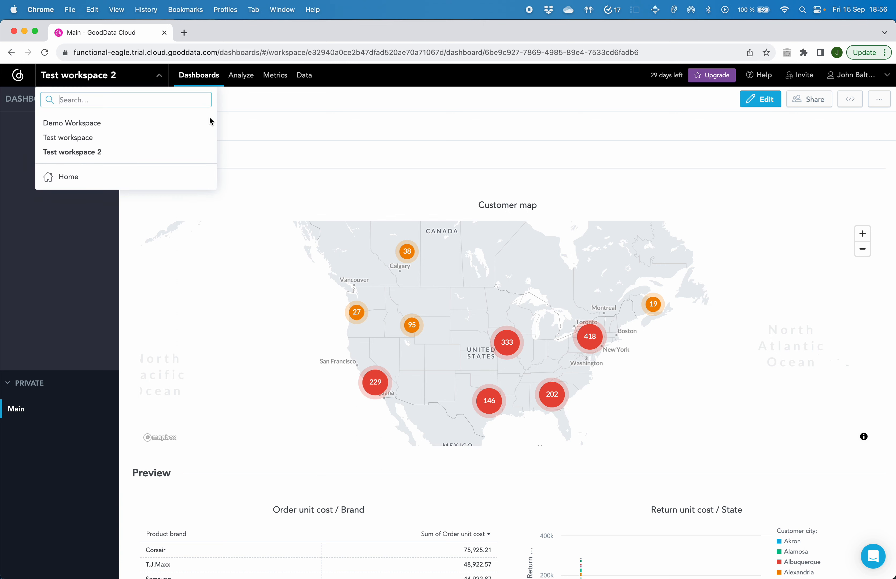
left_click(100, 130)
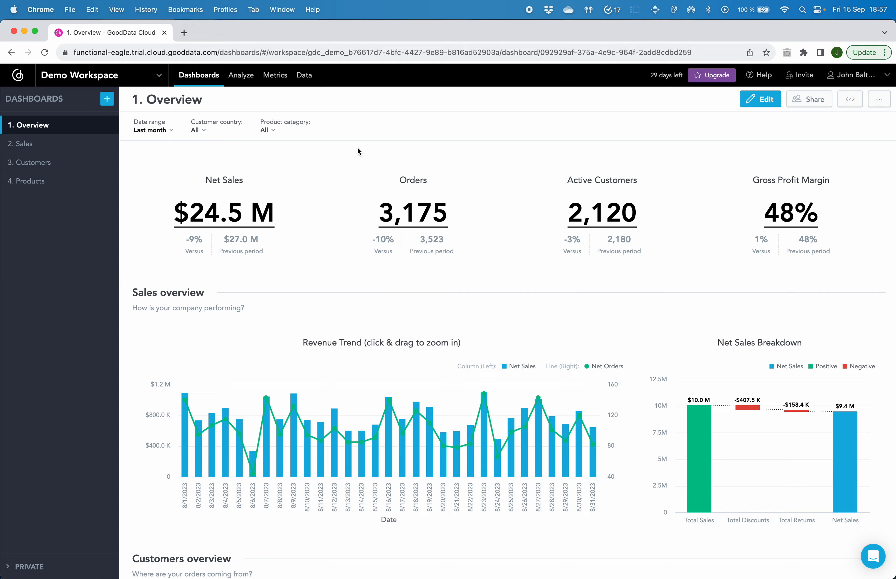
Examine the Overview dashboard's sales, customers and products sections in the Demo Workspace.
scroll(358, 148, "down", 20)
scroll(357, 146, "up", 8)
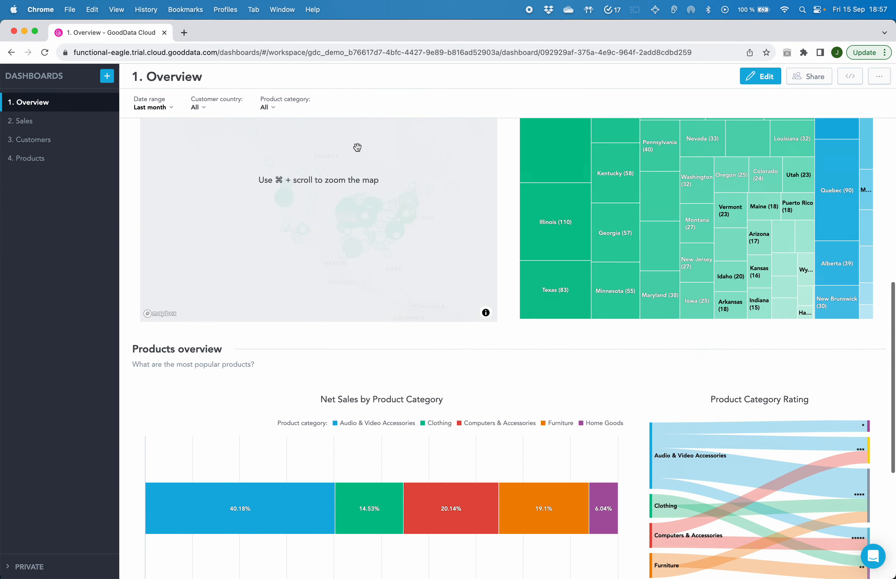
scroll(357, 146, "up", 10)
scroll(357, 146, "down", 3)
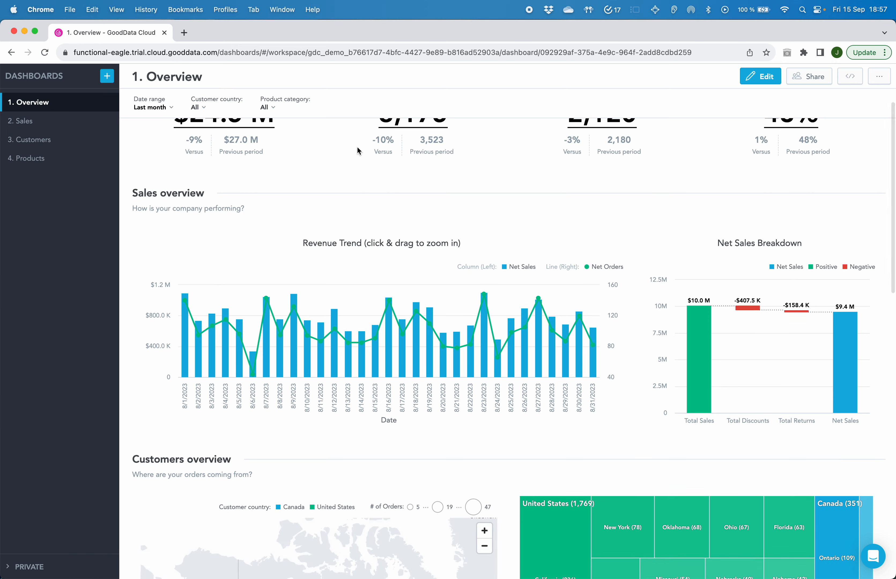
scroll(358, 147, "down", 1)
scroll(358, 148, "up", 5)
scroll(442, 341, "down", 4)
scroll(472, 365, "down", 5)
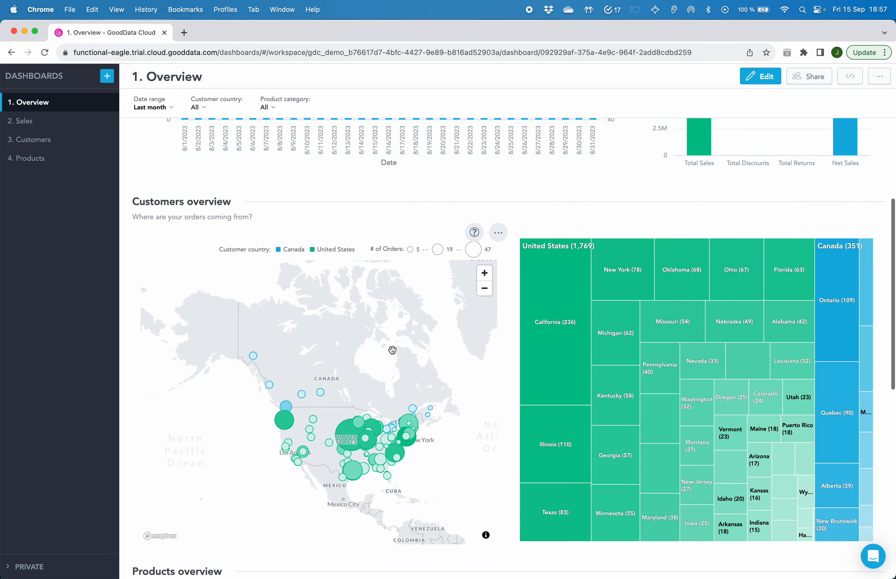
scroll(399, 411, "down", 8)
scroll(396, 406, "down", 3)
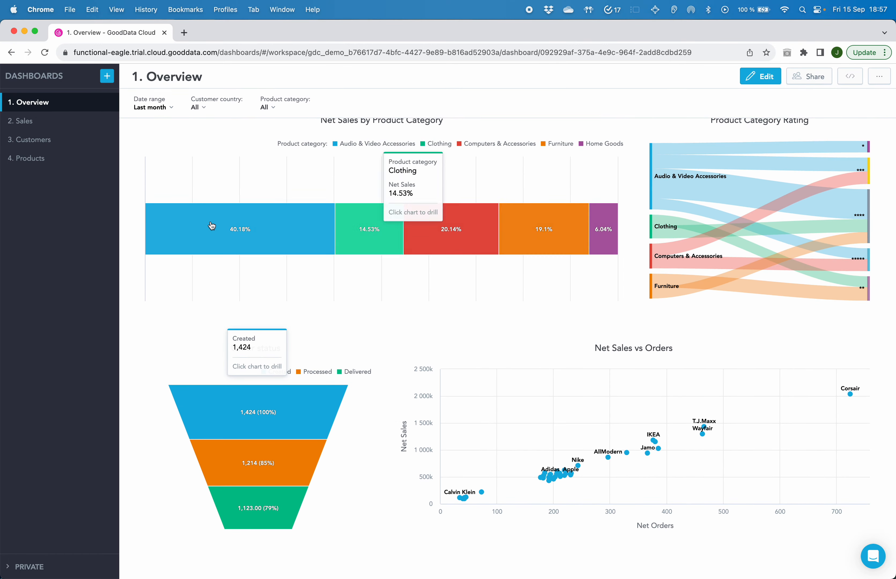
Look through the Sales and Customers dashboards of the Demo Workspace down to their last charts.
left_click(26, 128)
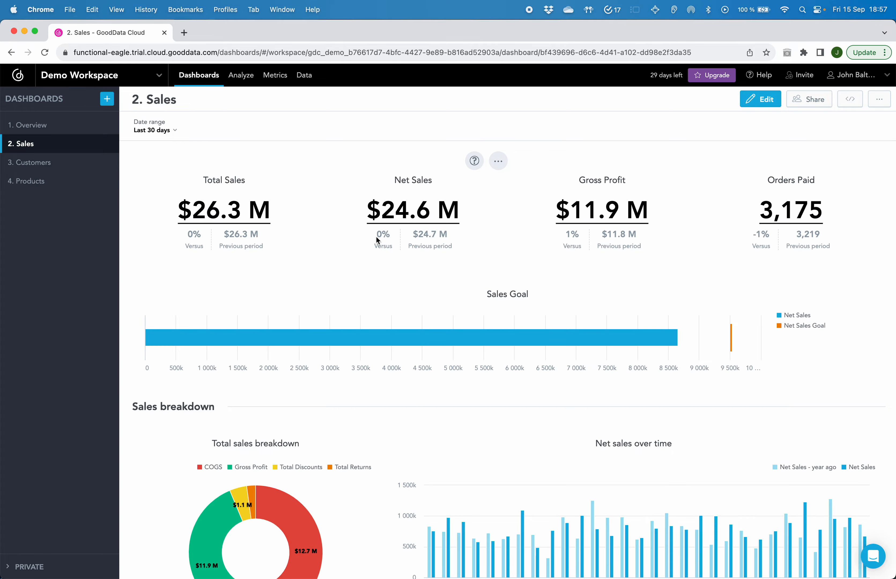
scroll(376, 238, "down", 15)
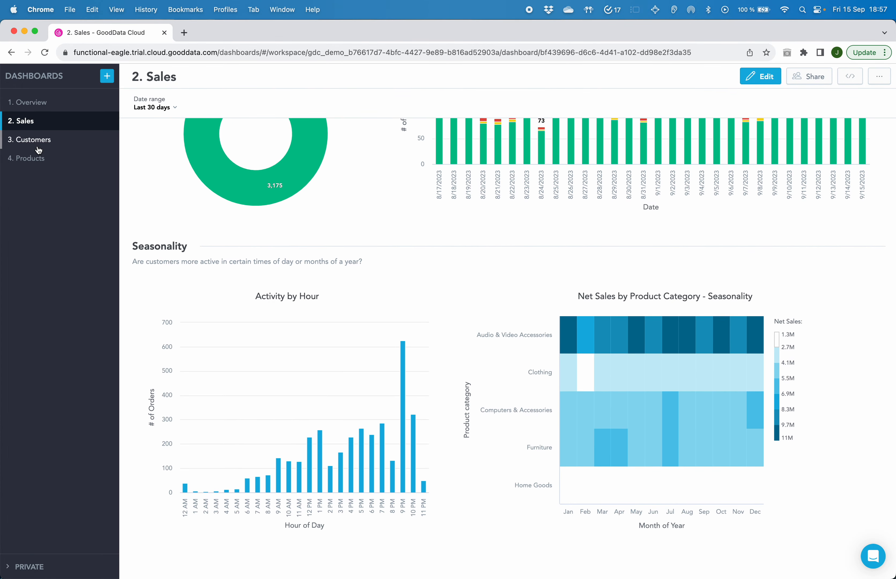
left_click(35, 140)
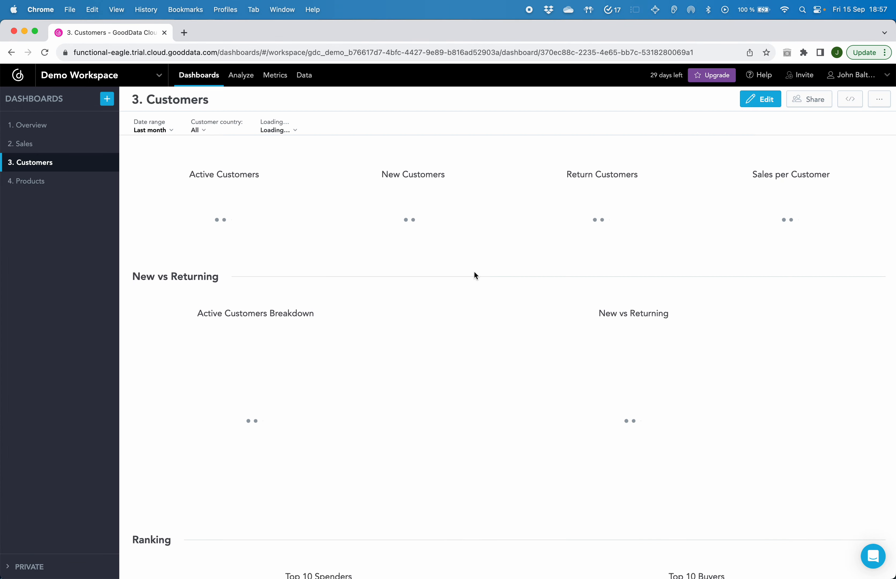
scroll(475, 275, "down", 13)
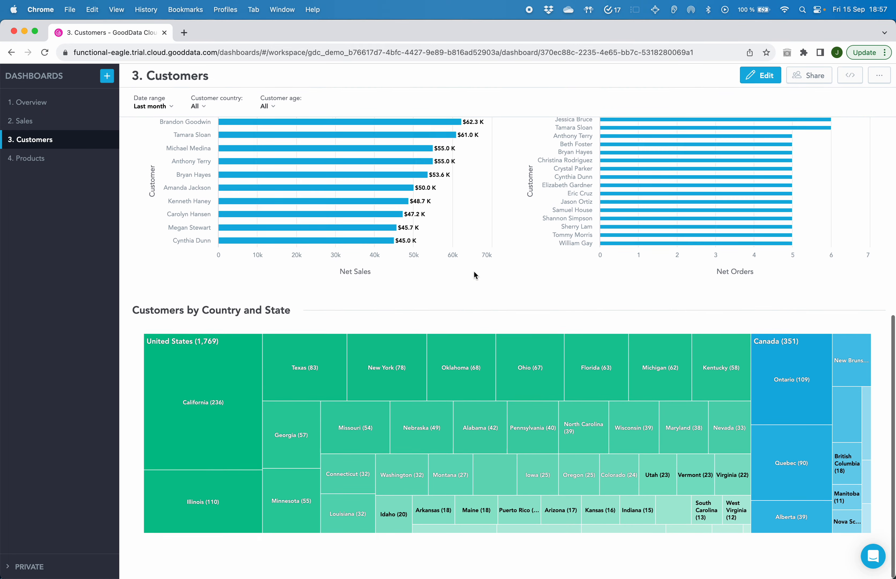
Examine the Products dashboard's brand and category charts, its rankings and the Product Details table.
left_click(41, 162)
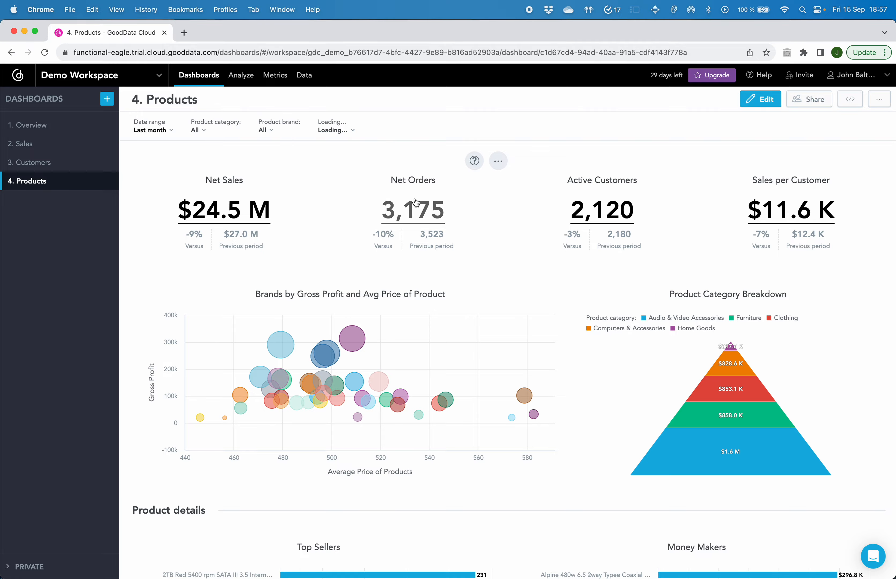
scroll(415, 198, "down", 7)
scroll(415, 202, "down", 8)
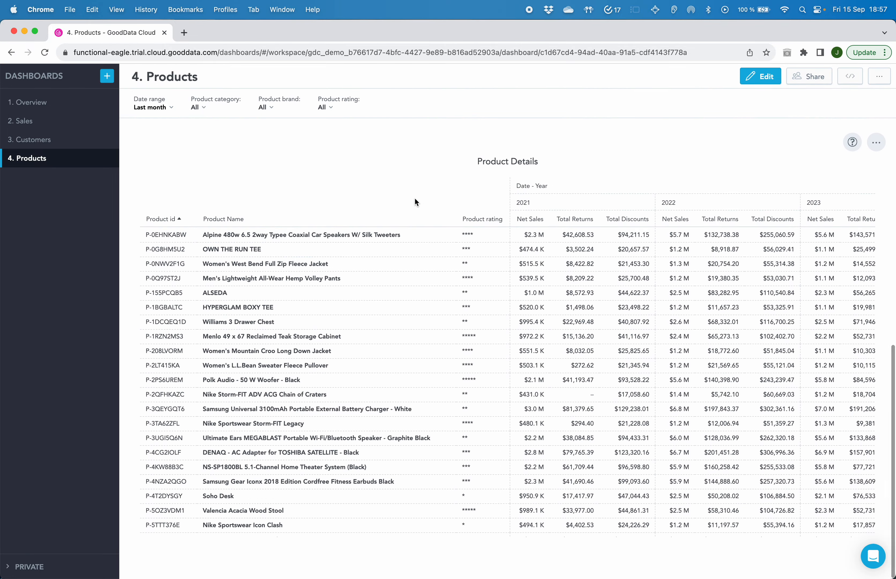
scroll(415, 202, "up", 6)
scroll(416, 199, "up", 5)
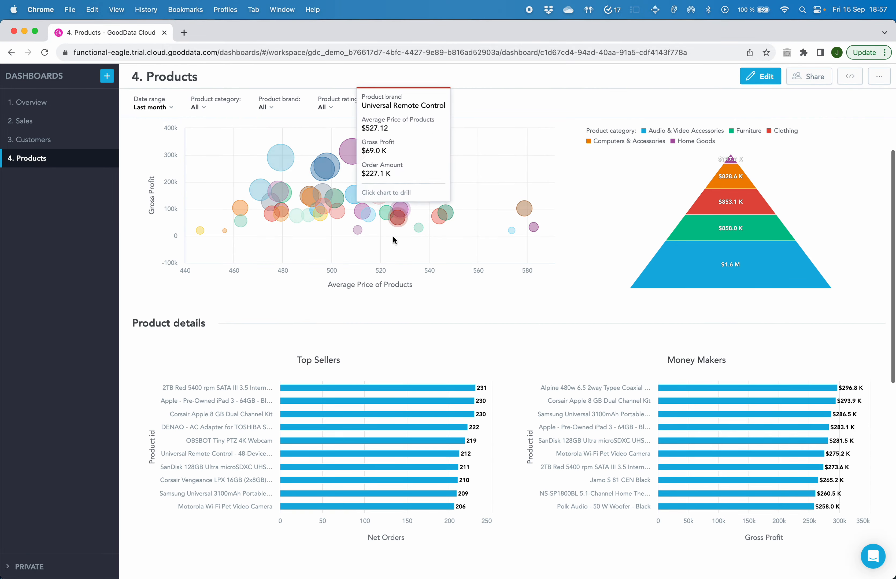
scroll(376, 303, "up", 5)
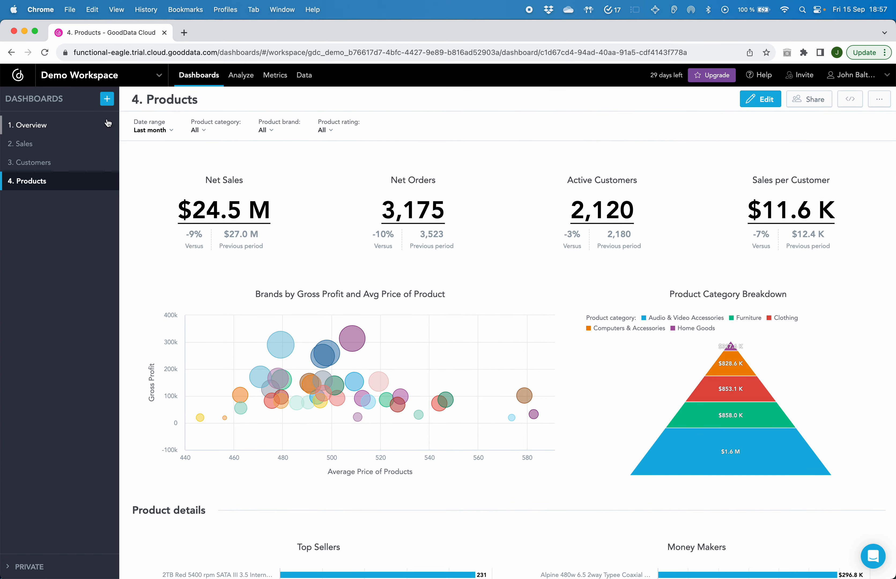
Leave the workspace for the organization settings and open the Theme setting for changing.
left_click(15, 82)
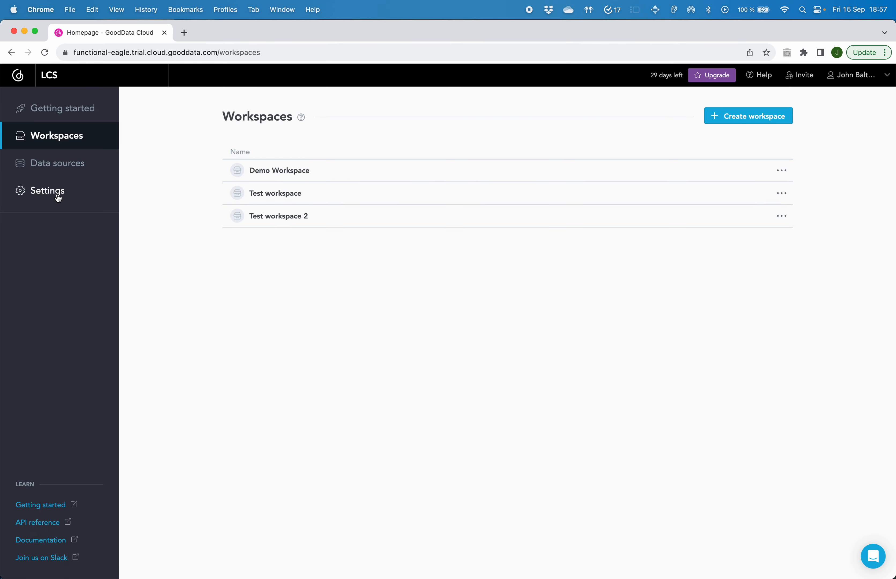
left_click(59, 199)
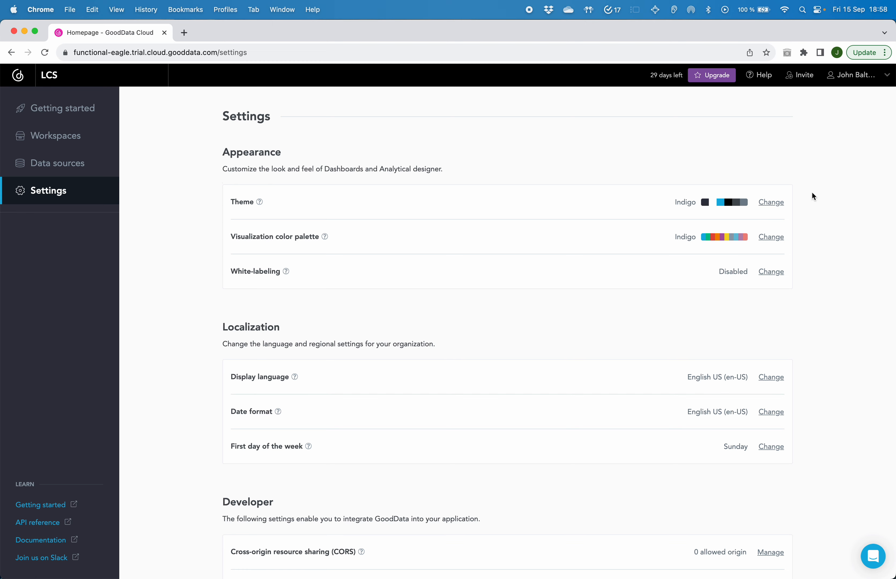
left_click(770, 203)
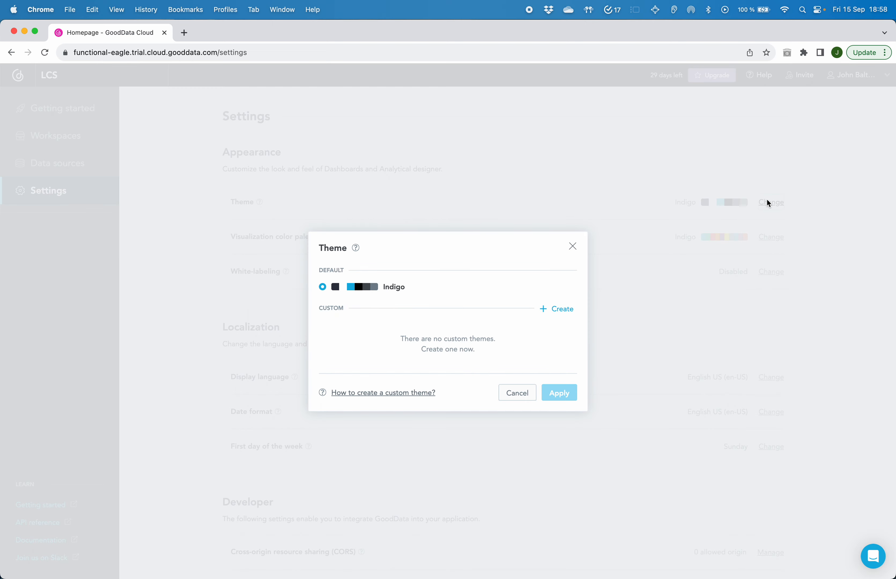
Start a custom theme and fill its name and definition from the Blue light template.
left_click(553, 310)
scroll(615, 298, "down", 2)
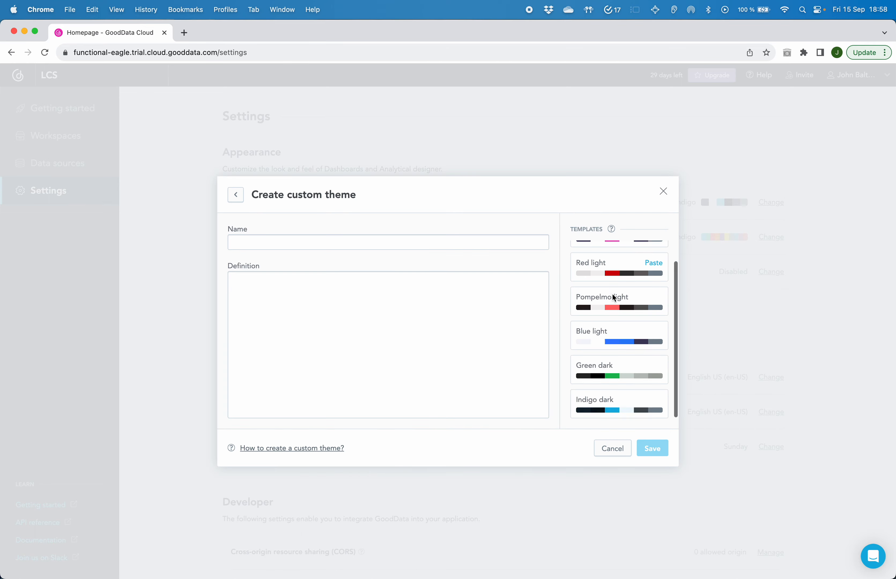
mouse_move(655, 333)
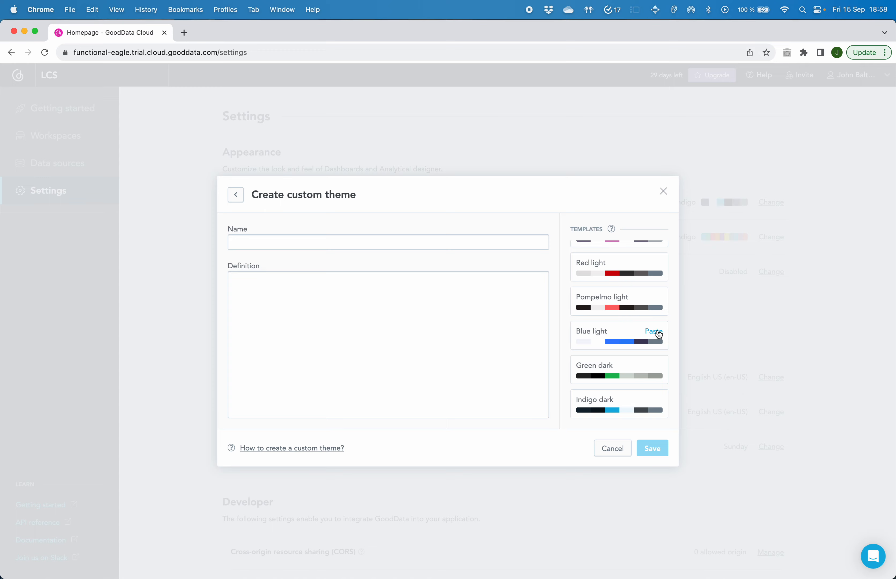
left_click(655, 332)
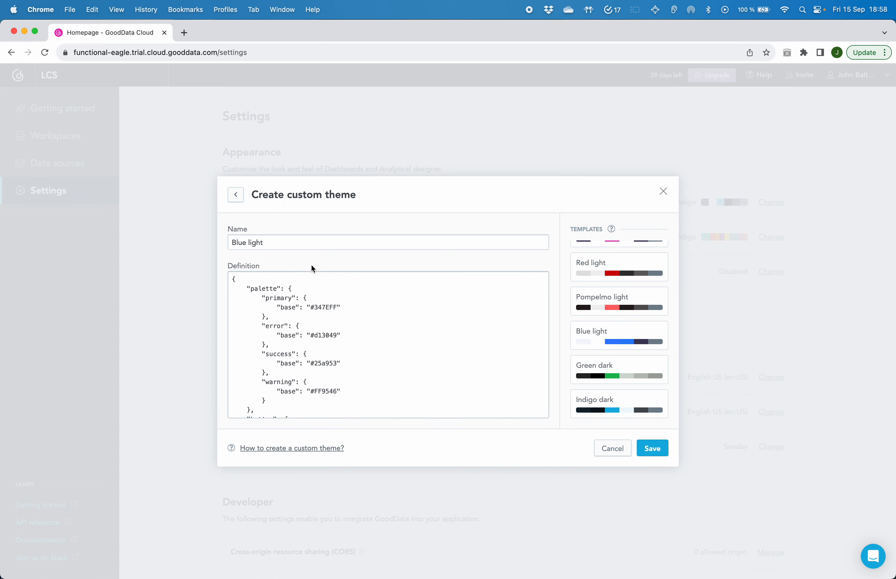
Examine the Blue light theme definition, including its palette colors and its button and modal settings.
left_click(272, 305)
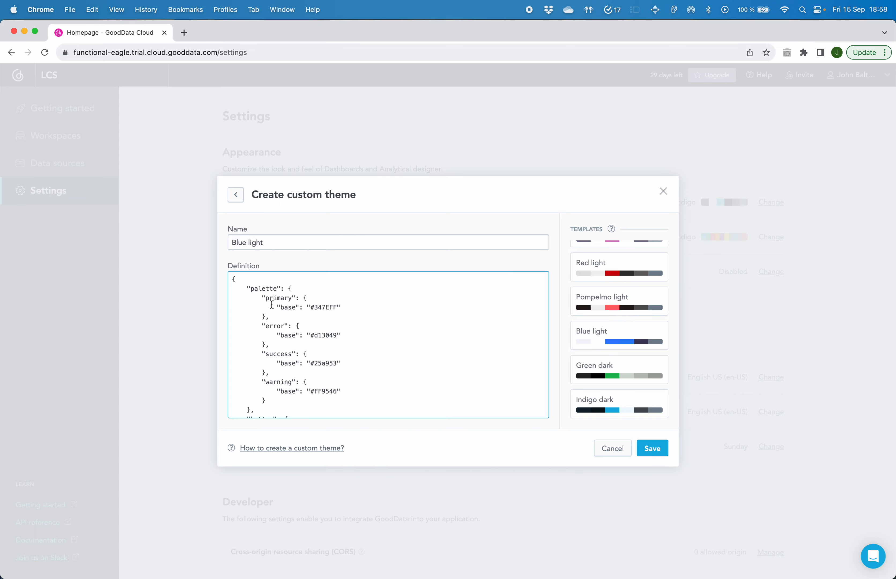
left_click(281, 336)
scroll(281, 337, "down", 3)
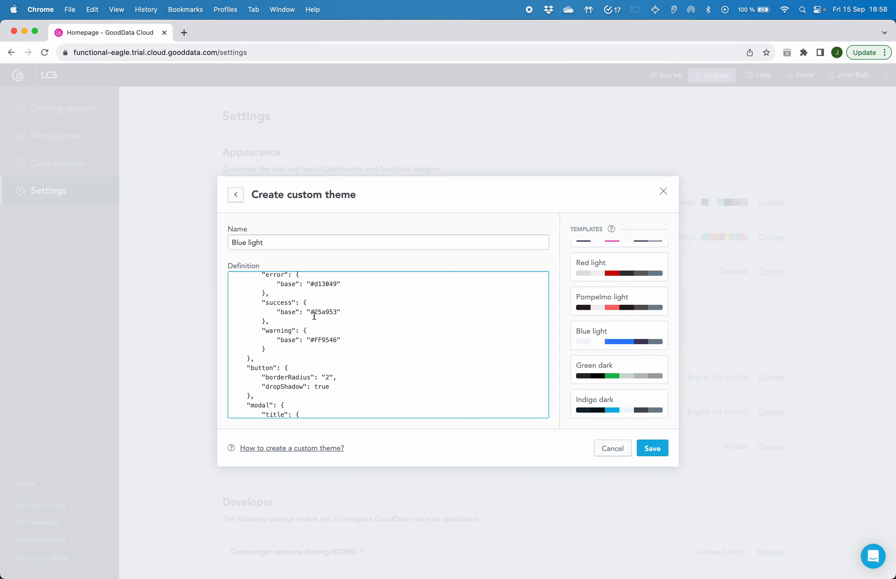
scroll(315, 316, "down", 10)
scroll(321, 294, "up", 15)
mouse_move(620, 342)
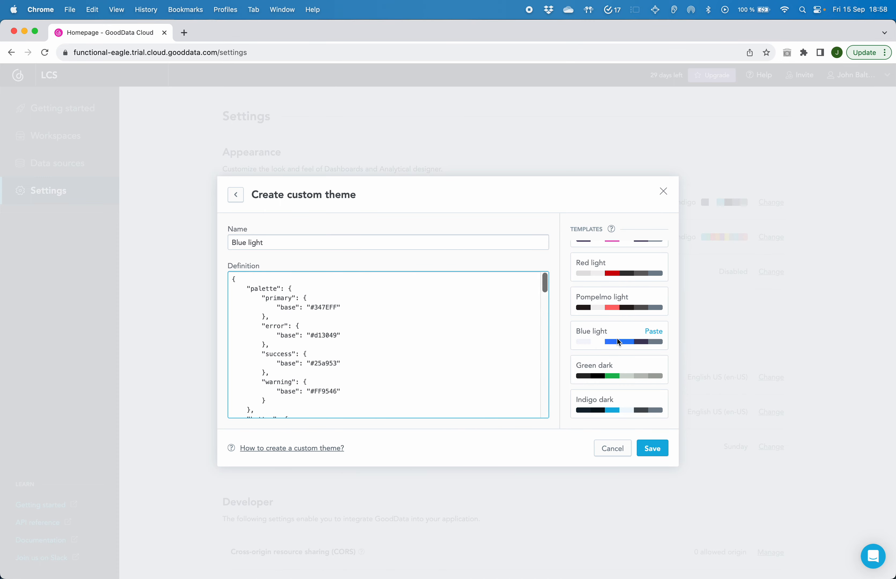
Save the Blue light custom theme and apply it as the organization's theme.
scroll(620, 342, "up", 1)
scroll(620, 342, "down", 1)
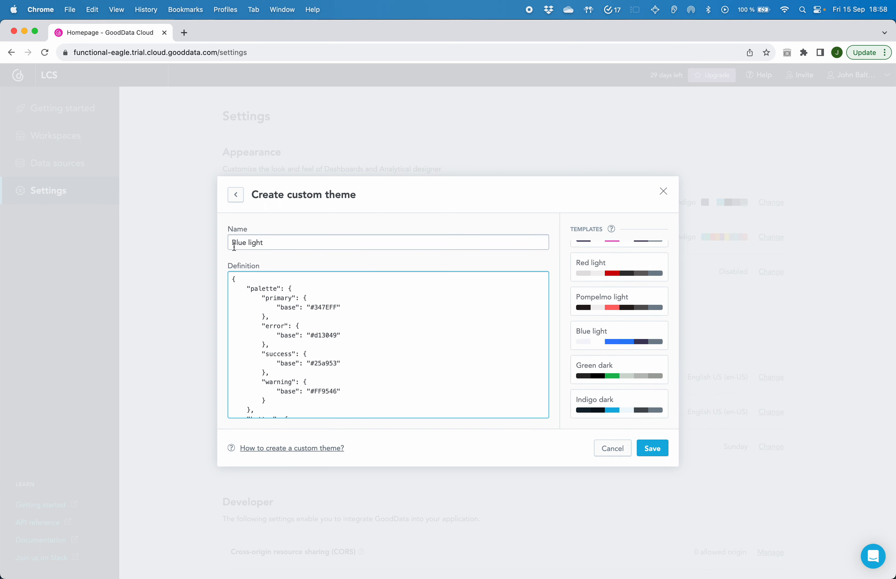
left_click(654, 449)
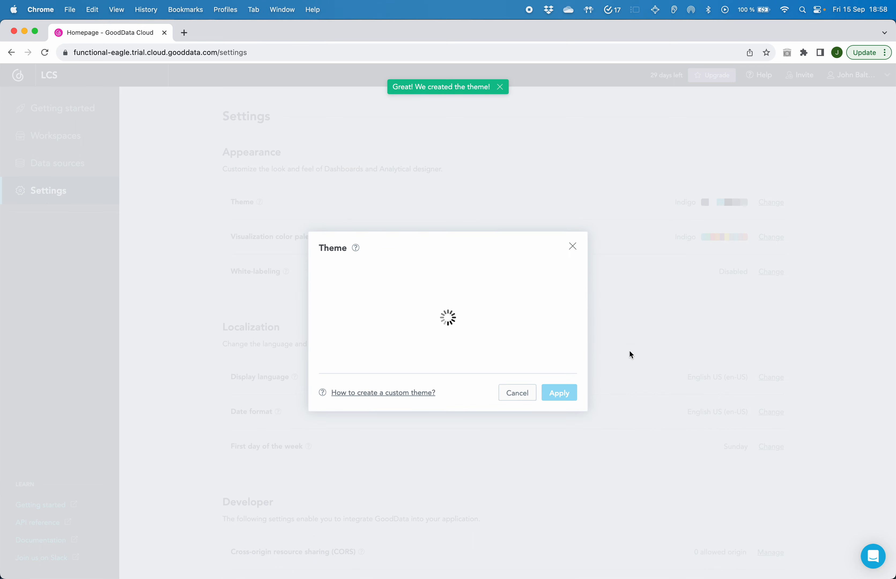
left_click(324, 330)
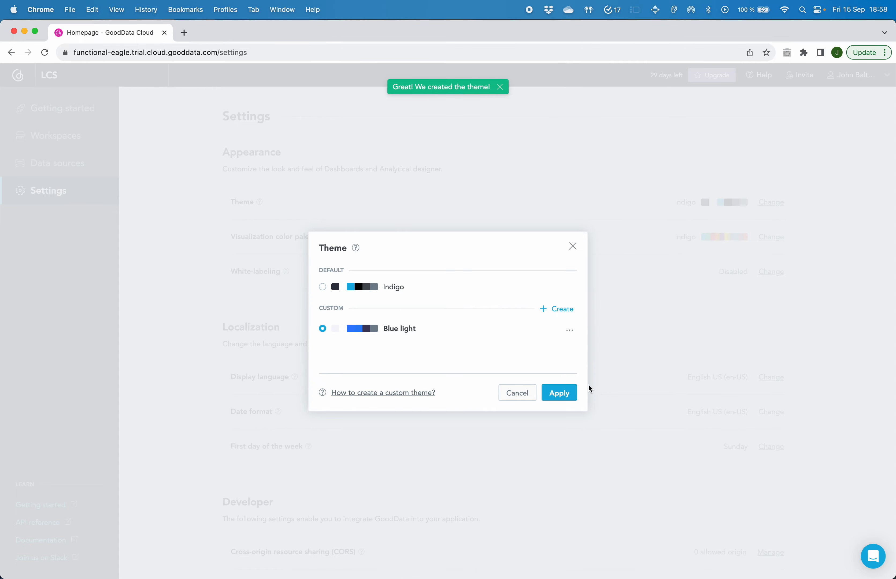
left_click(564, 393)
left_click(541, 348)
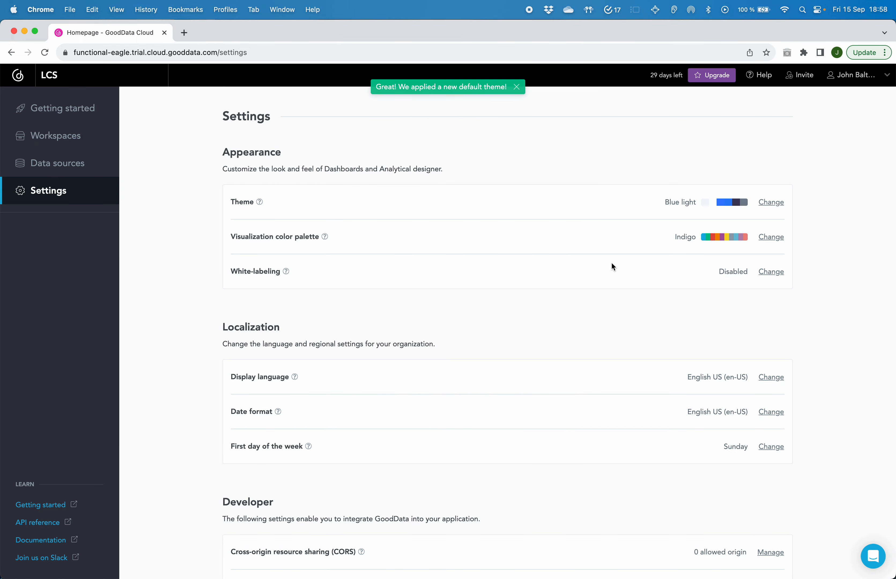
Create a custom visualization color palette from the Sand purple template and apply it to the organization.
left_click(770, 238)
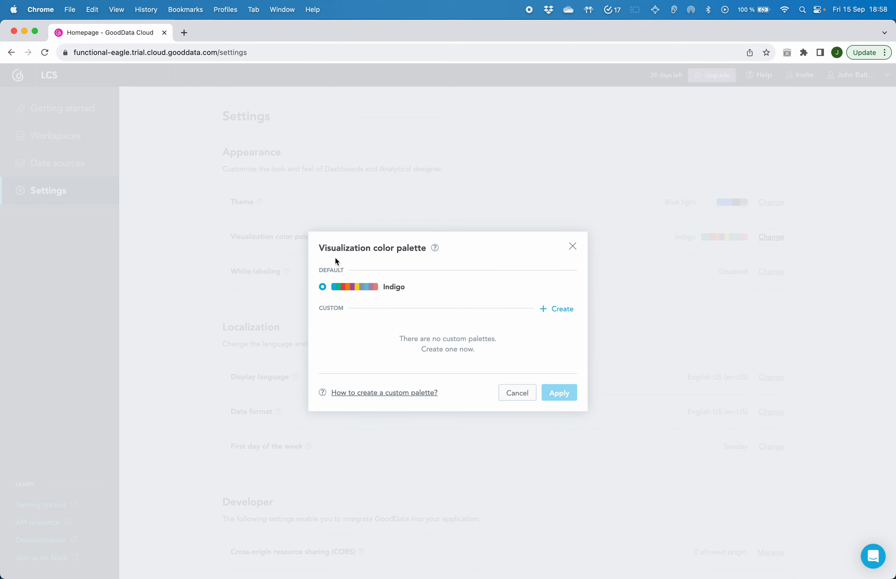
left_click(563, 309)
mouse_move(650, 318)
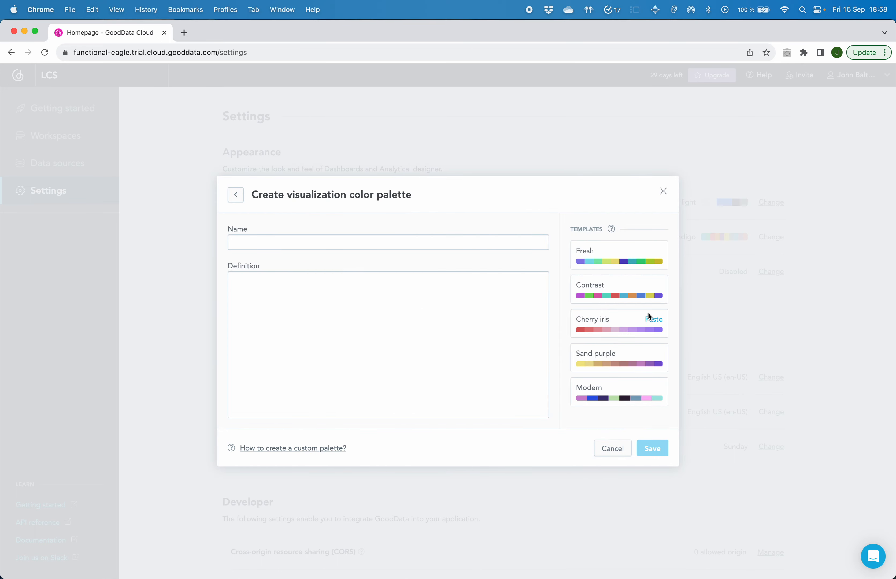
left_click(654, 354)
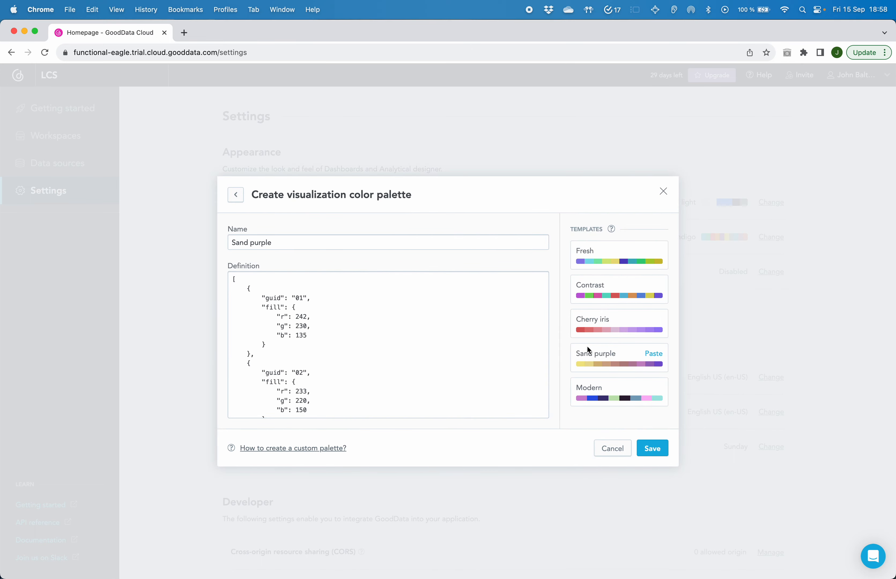
left_click(660, 452)
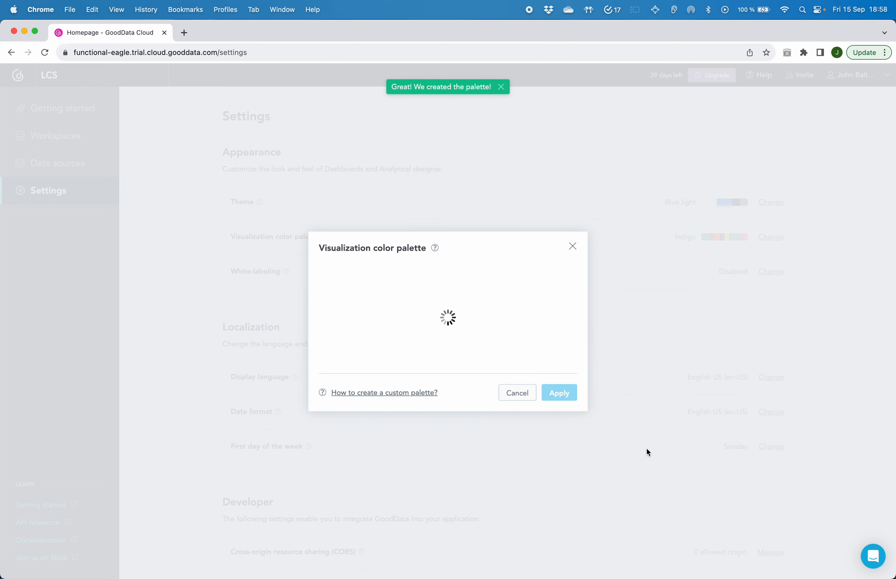
left_click(414, 332)
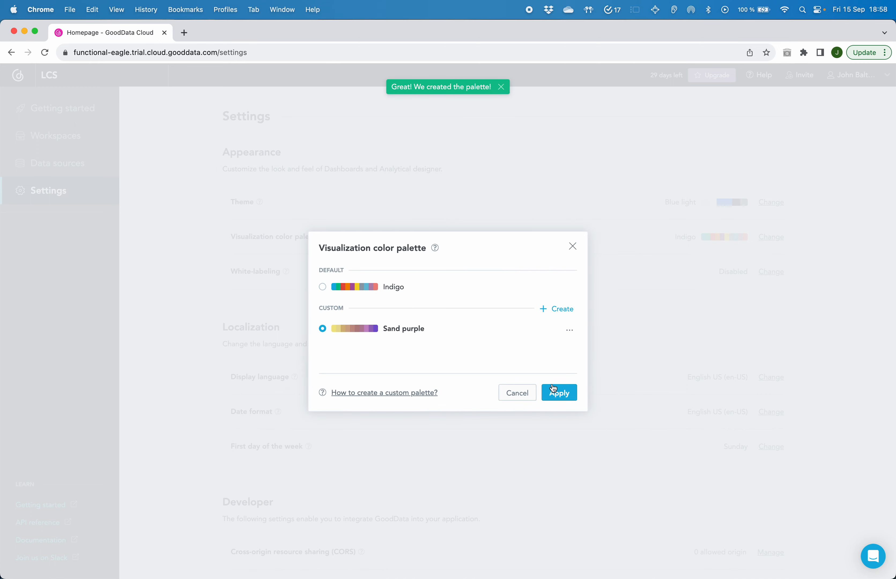
left_click(554, 392)
left_click(535, 351)
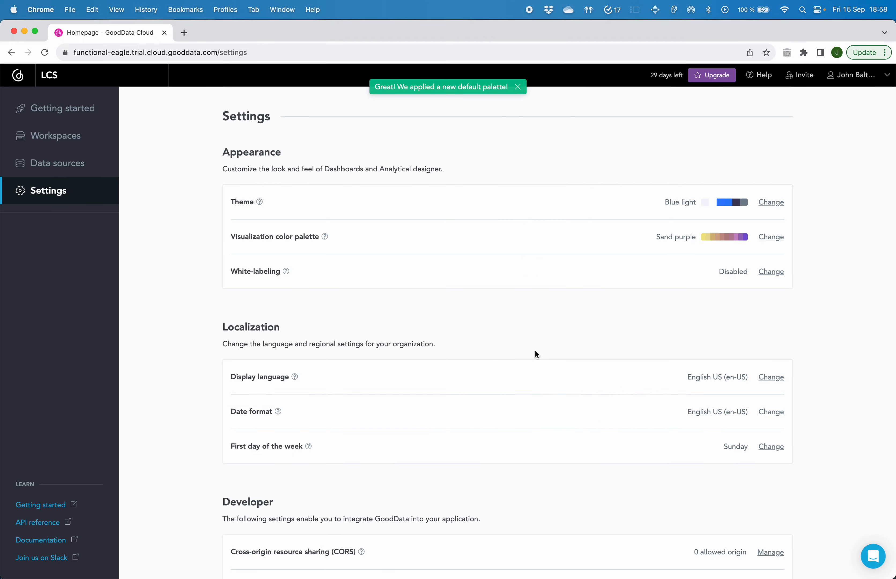
Open Test workspace 2 and examine the Main dashboard's map, table and column chart in the new theme and palette.
left_click(43, 140)
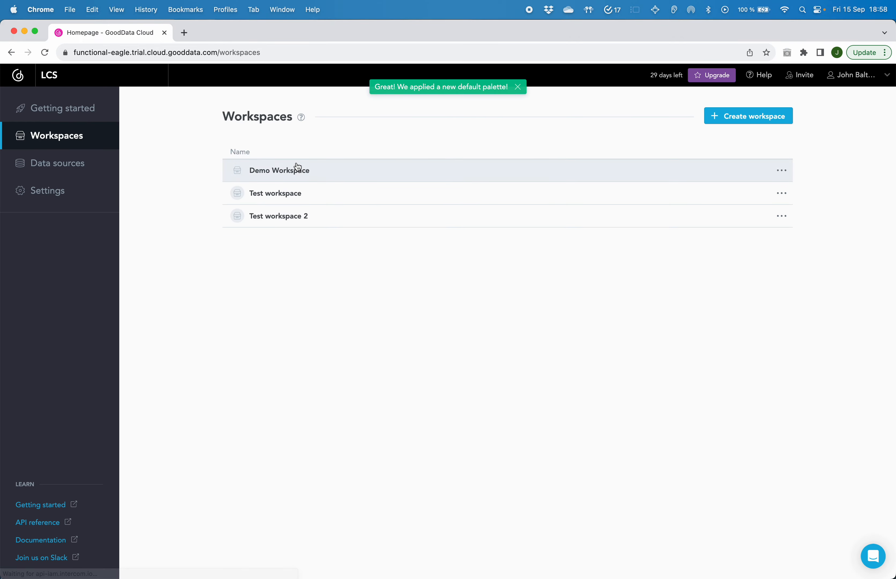
left_click(285, 220)
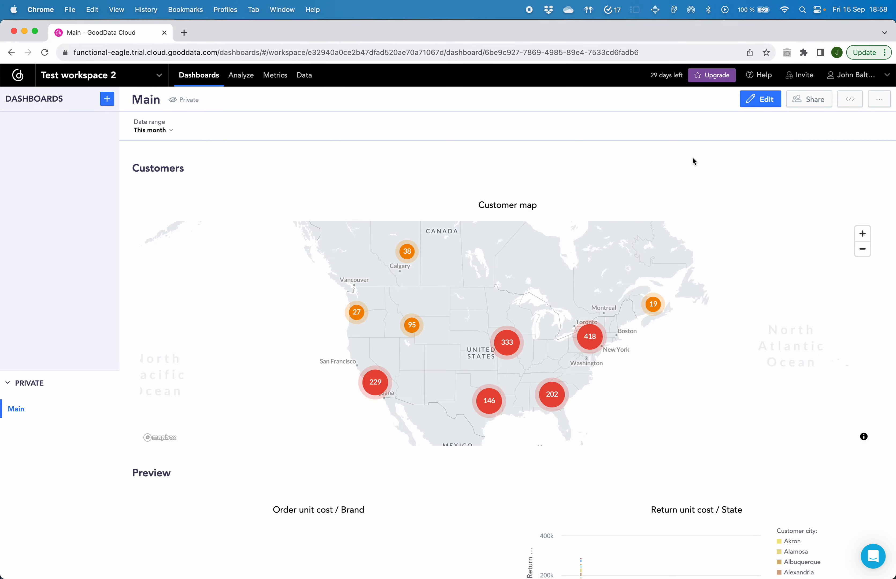
scroll(692, 159, "down", 5)
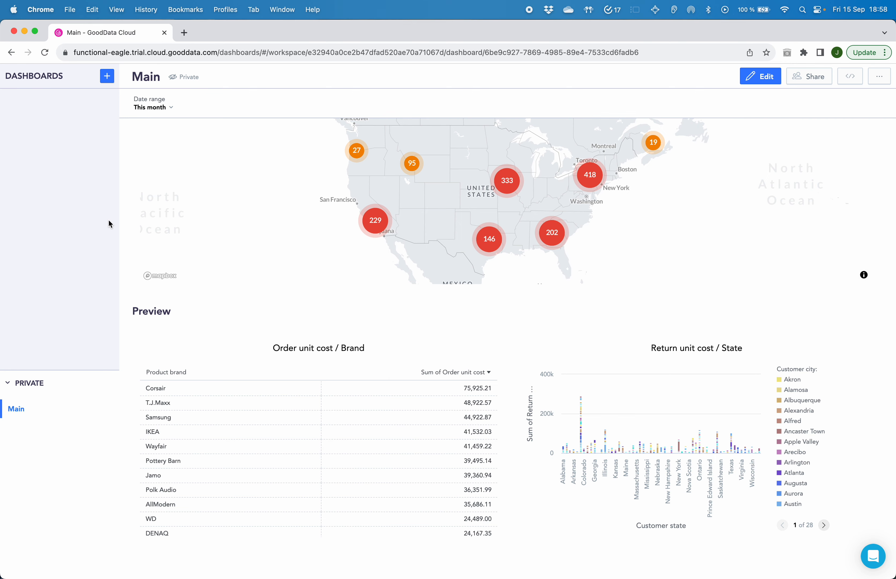
scroll(78, 240, "up", 5)
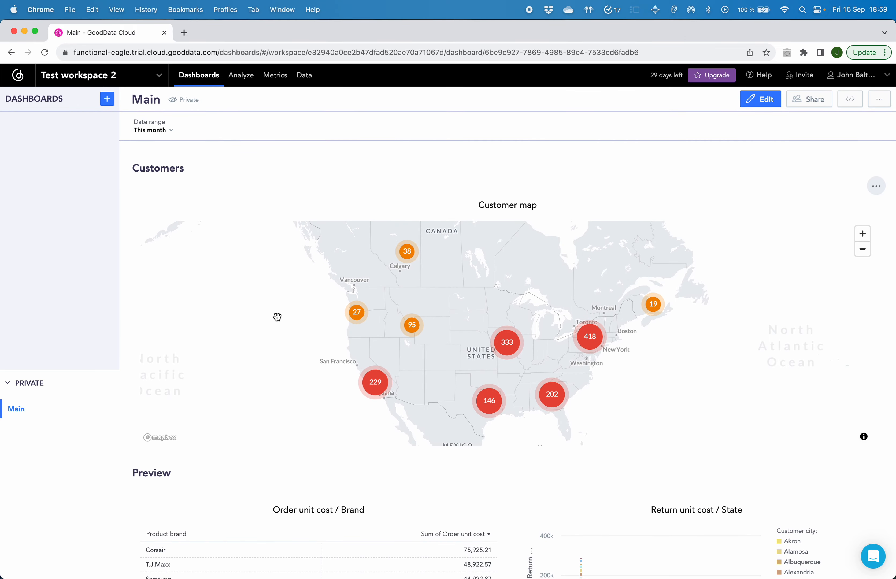
scroll(179, 267, "down", 2)
scroll(114, 274, "up", 2)
Open the Main dashboard's embedding options and compare the Iframe code with the React snippet.
left_click(852, 101)
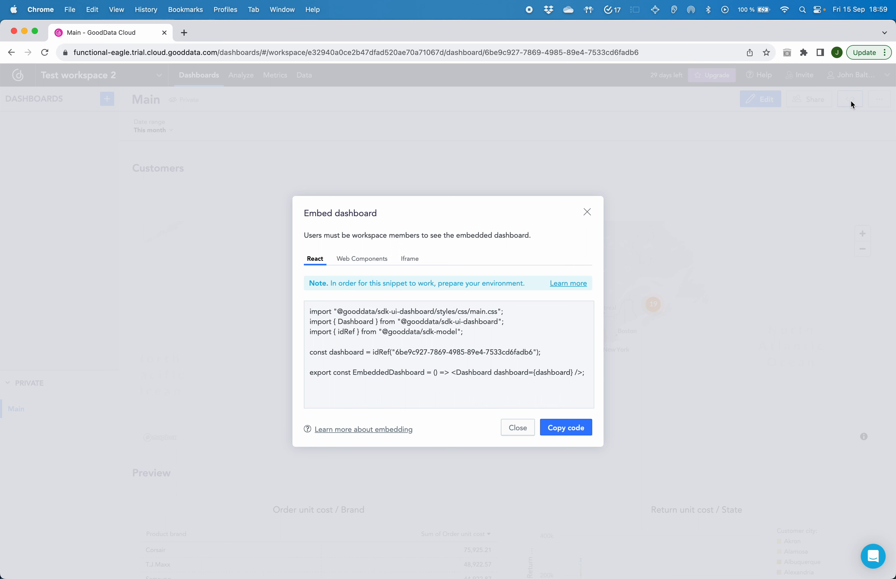
left_click(401, 260)
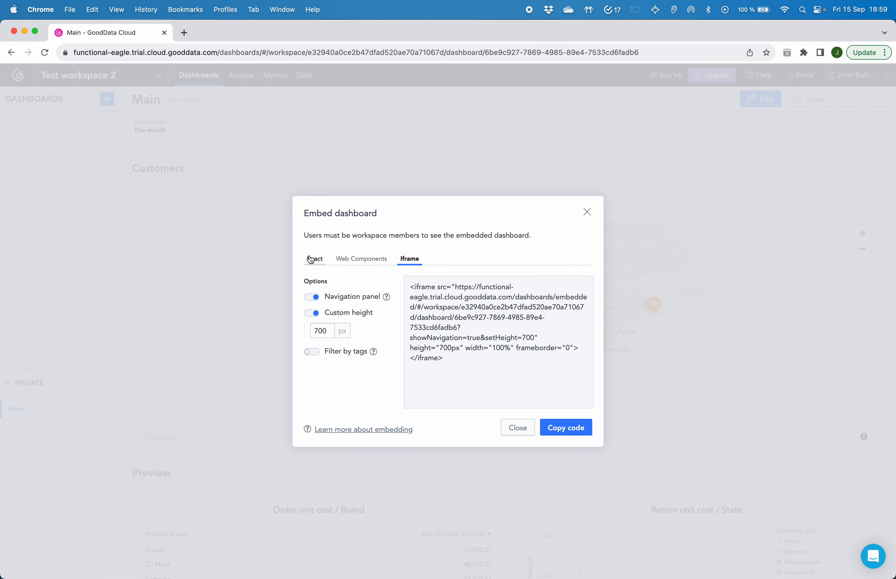
left_click(320, 262)
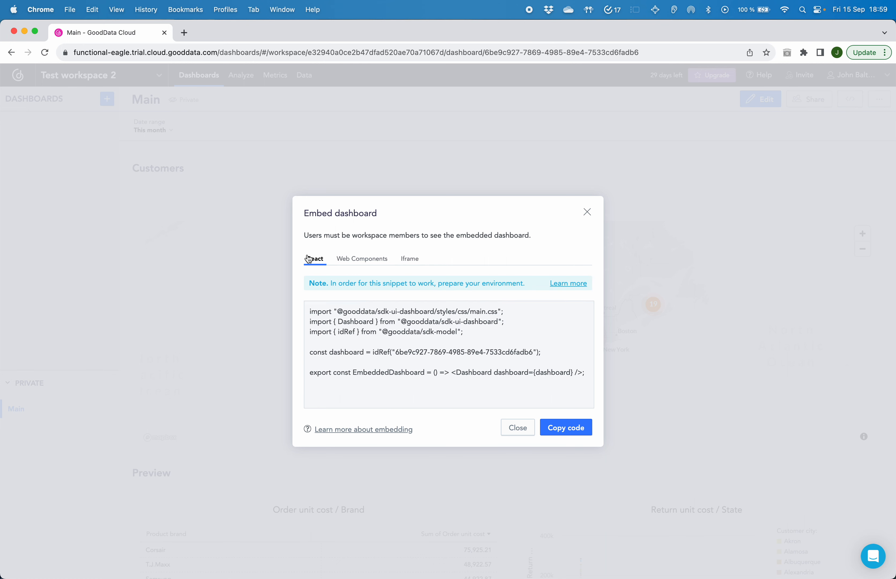
double_click(354, 312)
double_click(344, 353)
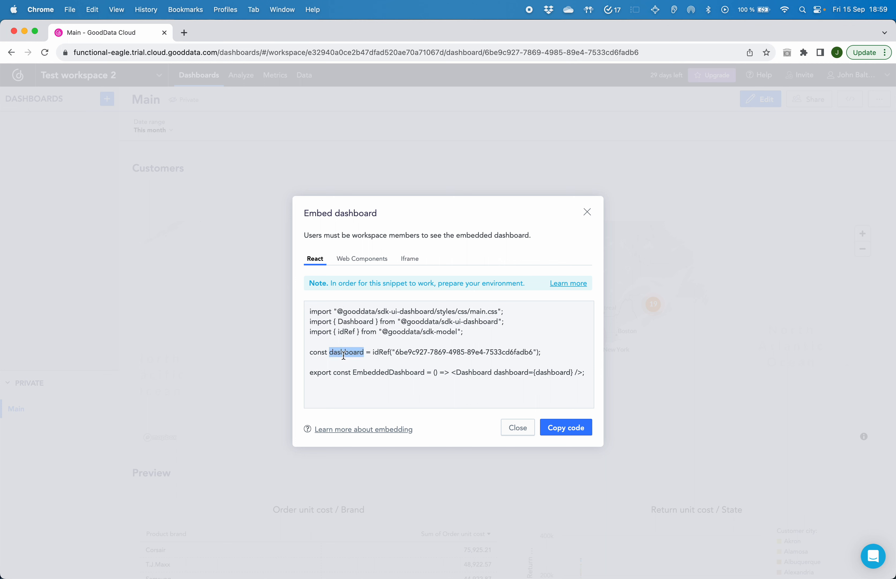